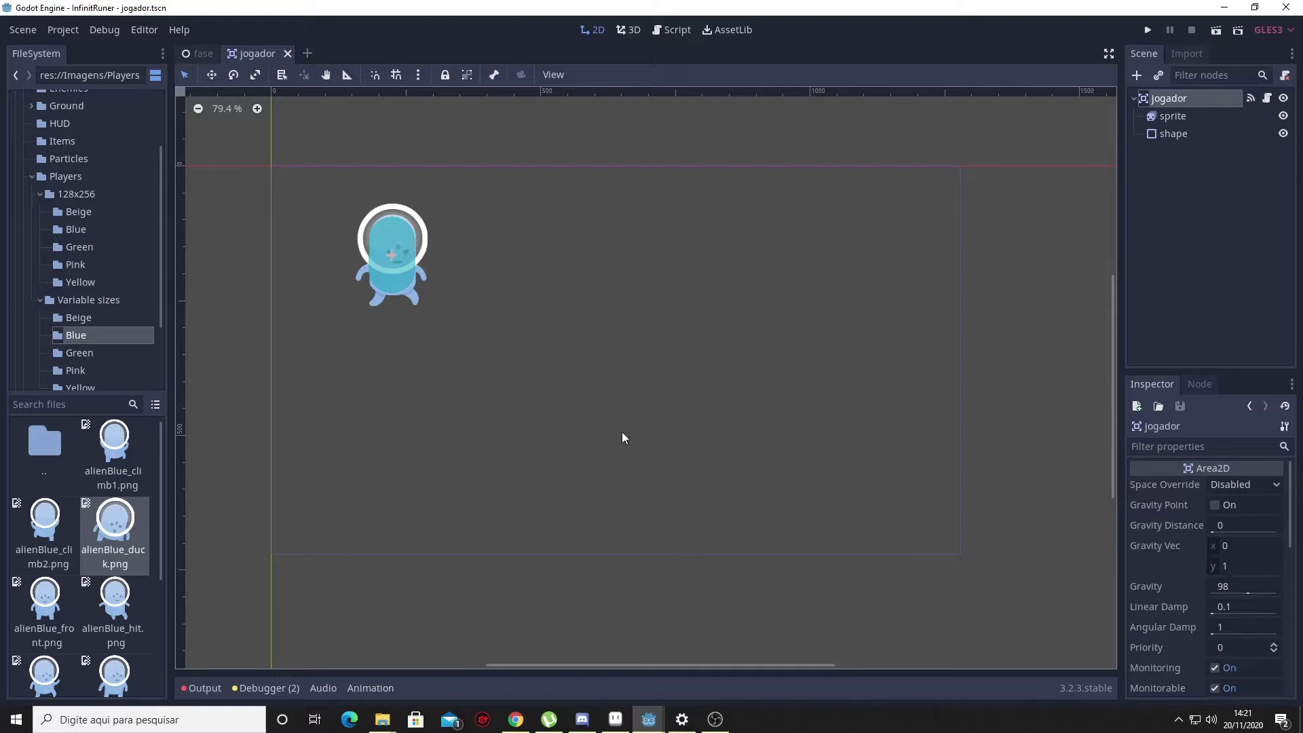
# Step: Switch to the YouTube Studio channel comments page in Chrome
pyautogui.click(518, 721)
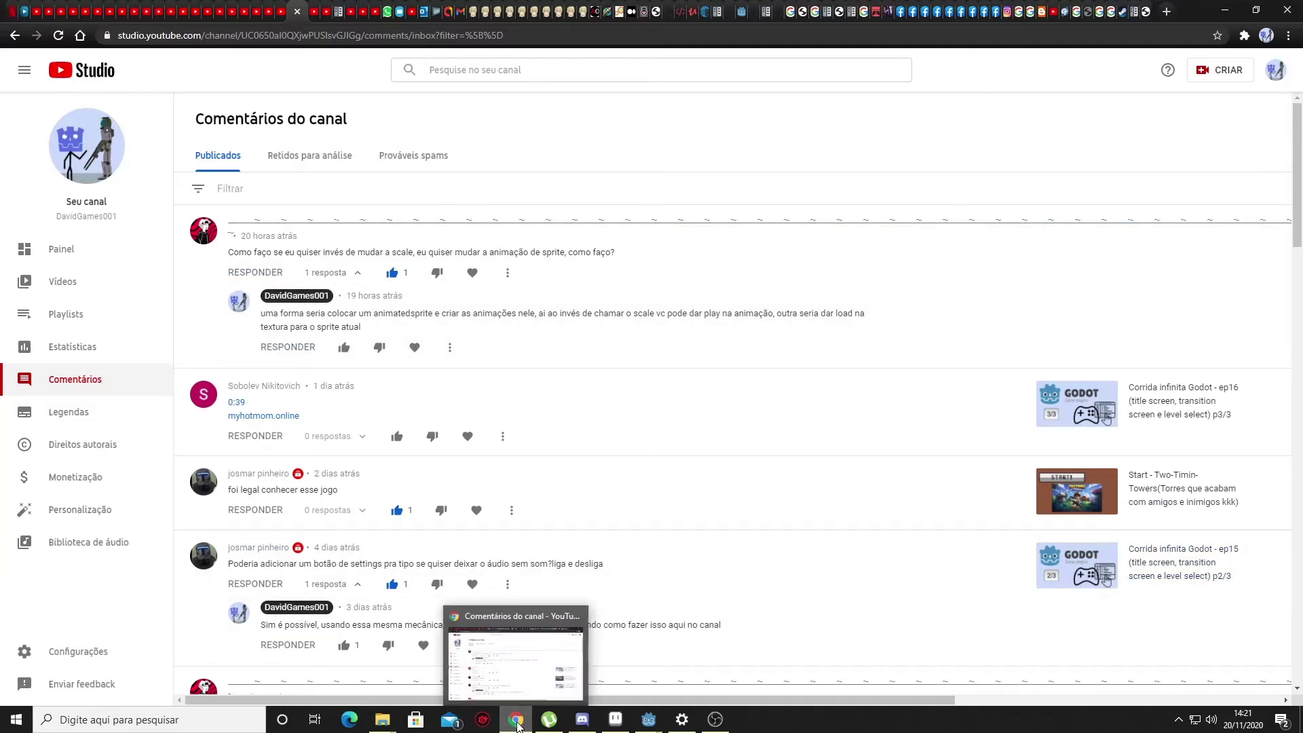
# Step: Bring the InfinitRunner Godot editor back to the front from the taskbar preview
pyautogui.moveTo(645, 725)
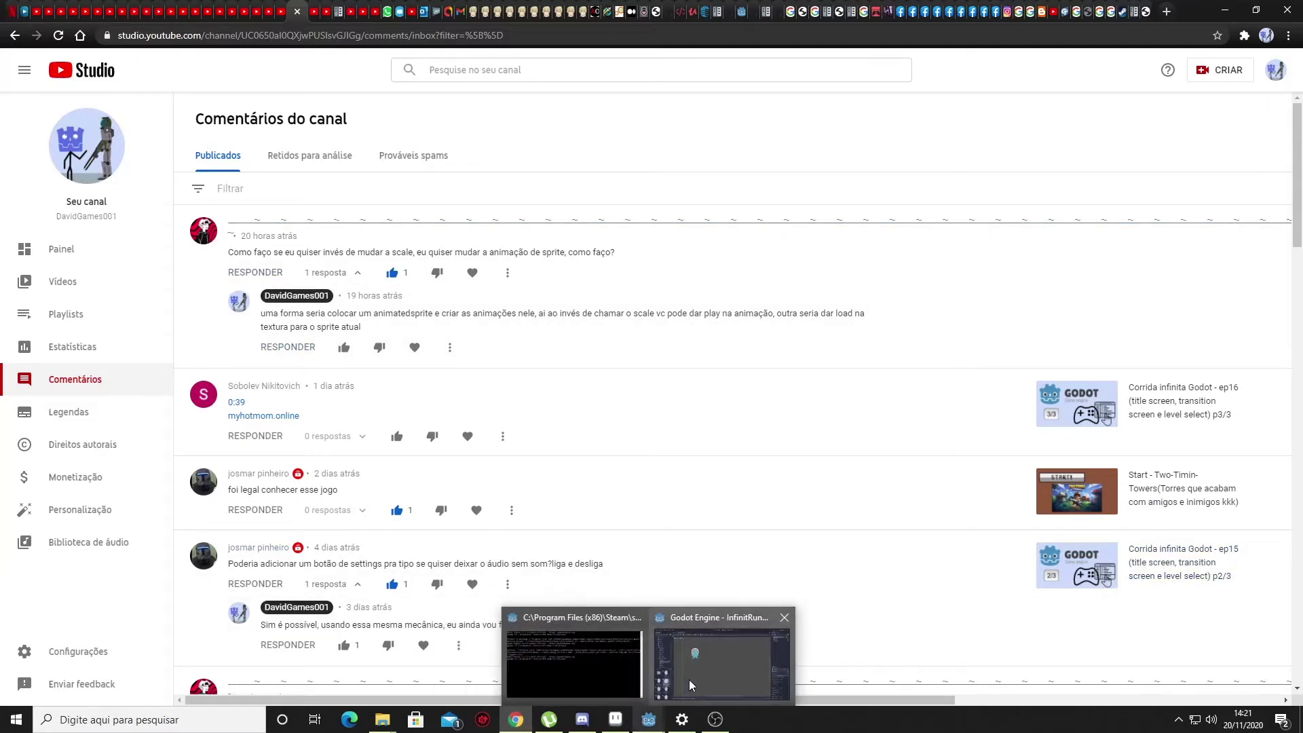
pyautogui.click(690, 679)
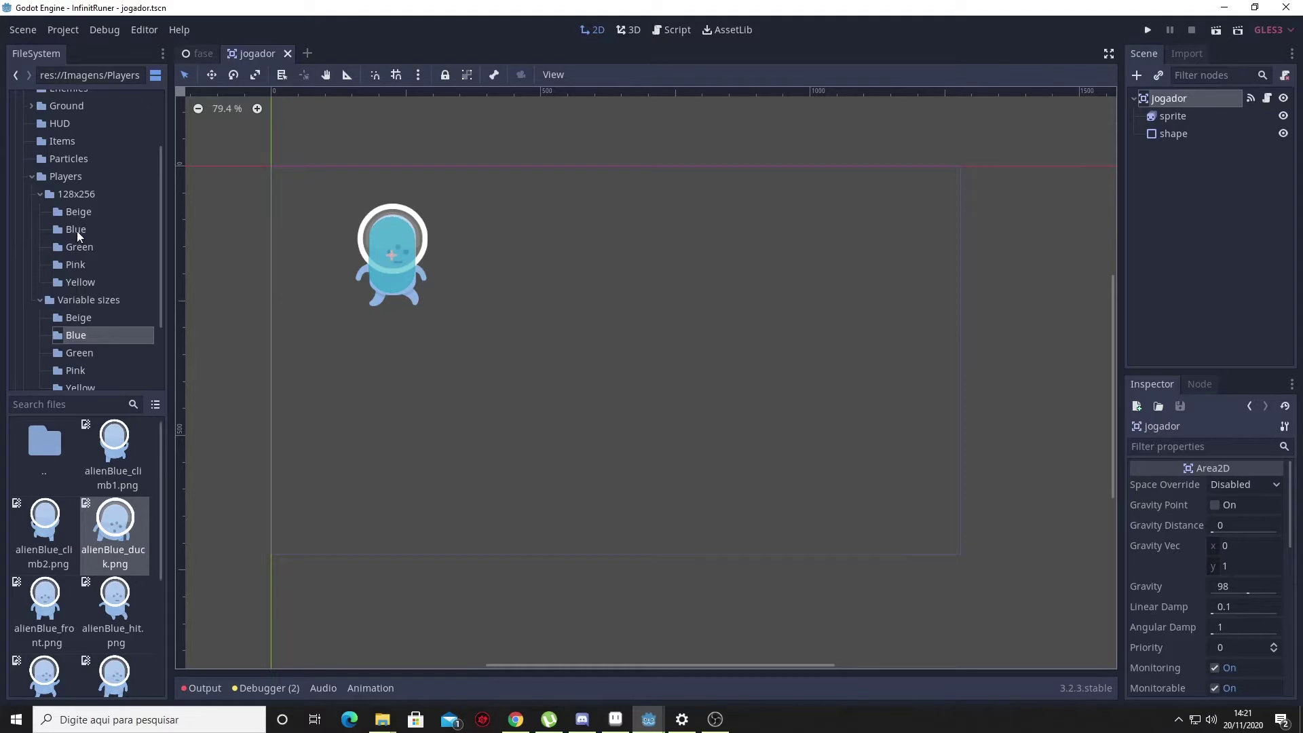
# Step: Select the player's sprite node to show its SpriteFrames with correndo, parado and pulando
pyautogui.click(1173, 116)
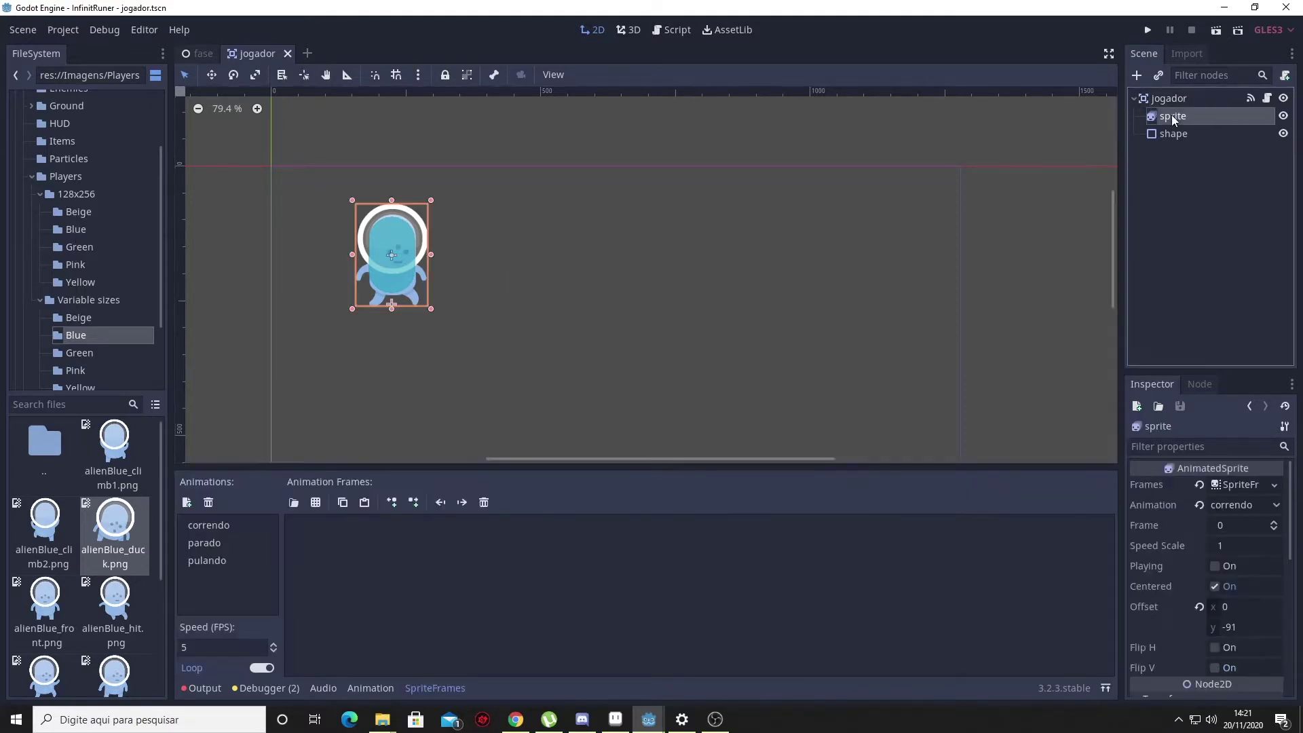
# Step: Create a new sprite animation named 'slide'
pyautogui.click(188, 503)
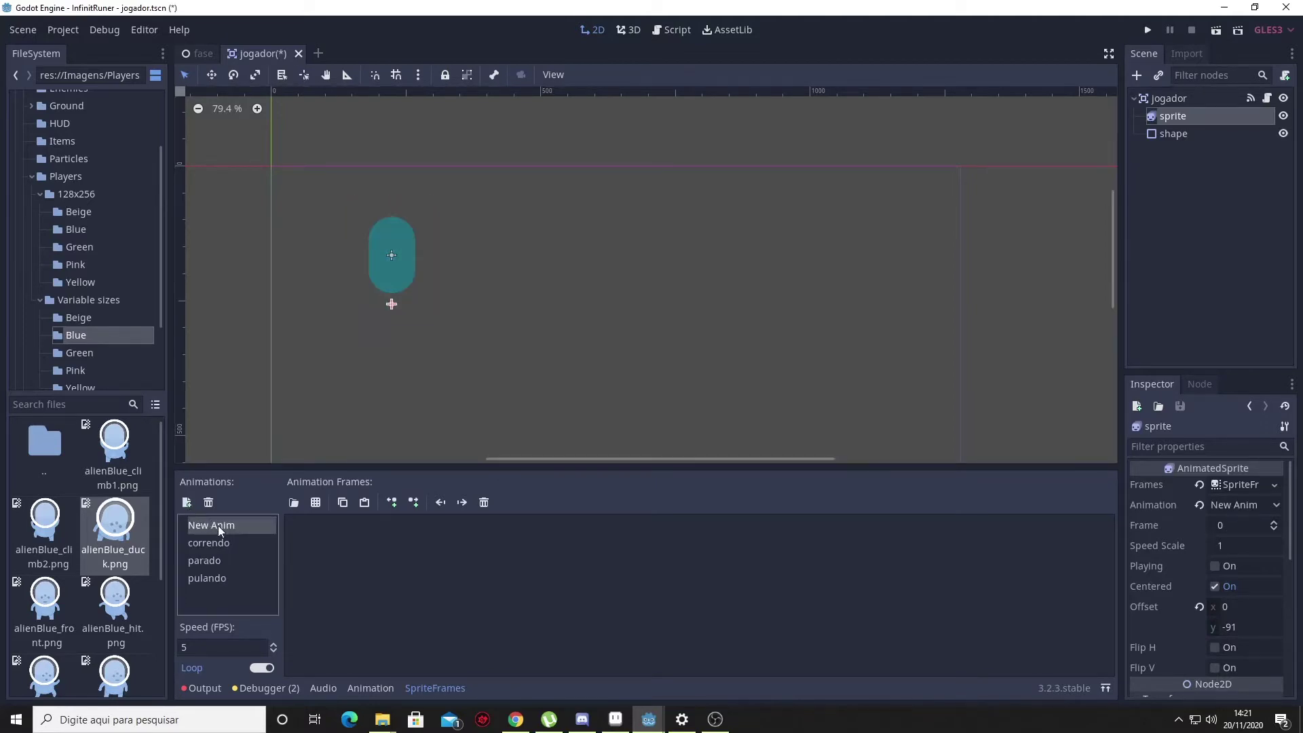
pyautogui.write('s')
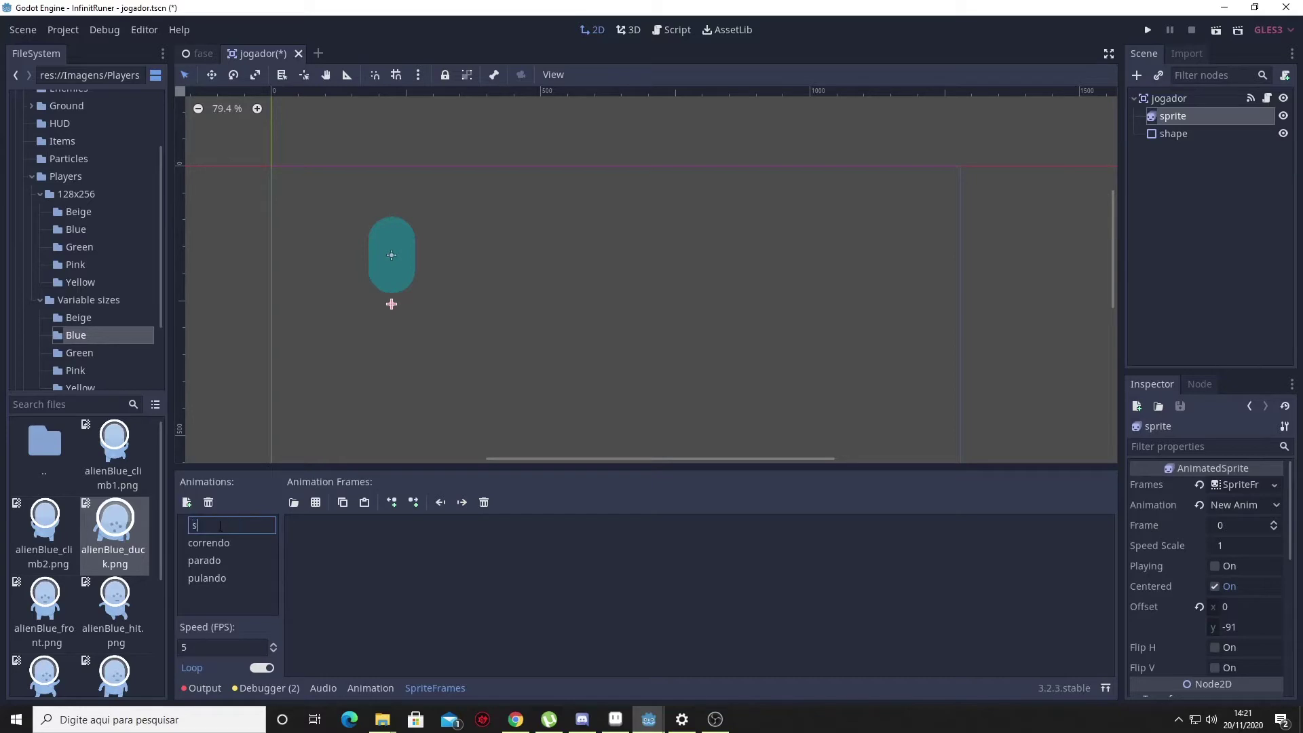
pyautogui.write('lide')
pyautogui.press('Return')
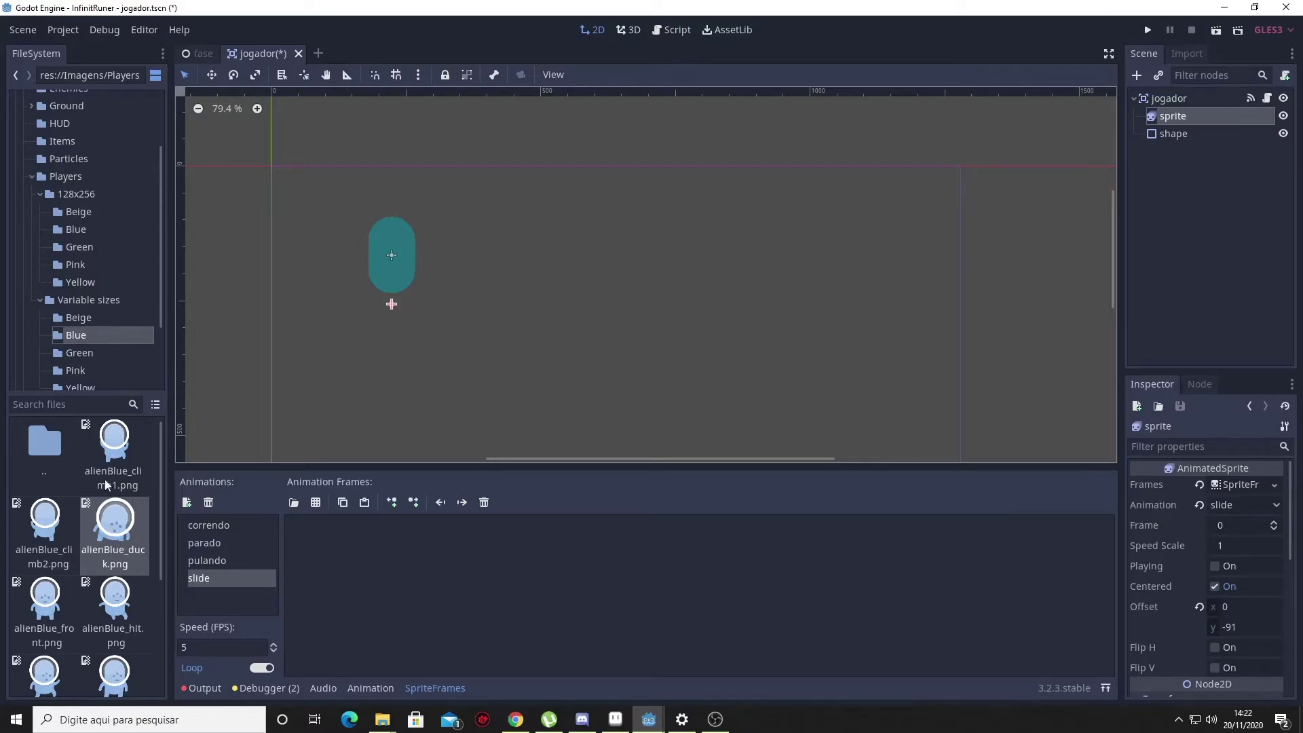
# Step: Make the full-size alienBlue_duck.png from Variable sizes/Blue the slide animation's only frame
pyautogui.moveTo(114, 524)
pyautogui.mouseDown()
pyautogui.moveTo(397, 275)
pyautogui.moveTo(391, 255)
pyautogui.moveTo(103, 551)
pyautogui.mouseUp()
pyautogui.click(75, 230)
pyautogui.moveTo(116, 539)
pyautogui.mouseDown()
pyautogui.moveTo(389, 230)
pyautogui.moveTo(324, 537)
pyautogui.moveTo(345, 551)
pyautogui.mouseUp()
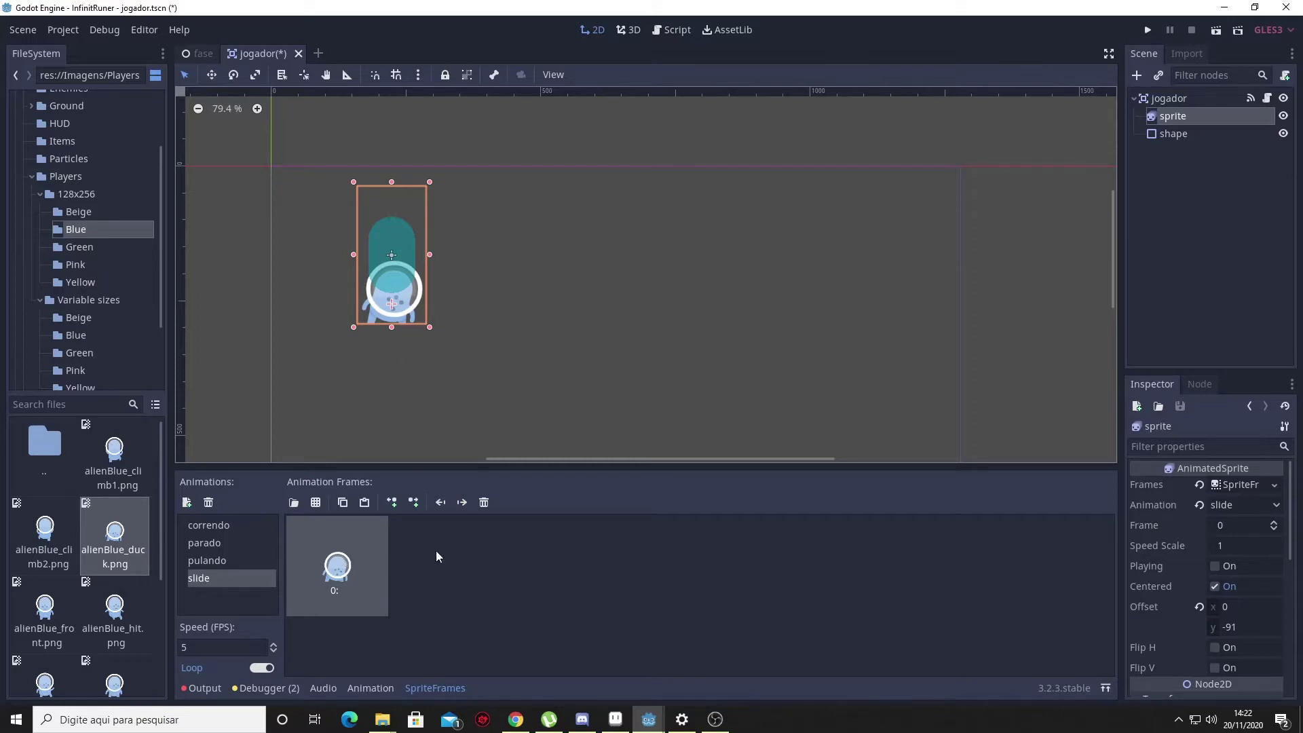
pyautogui.click(484, 503)
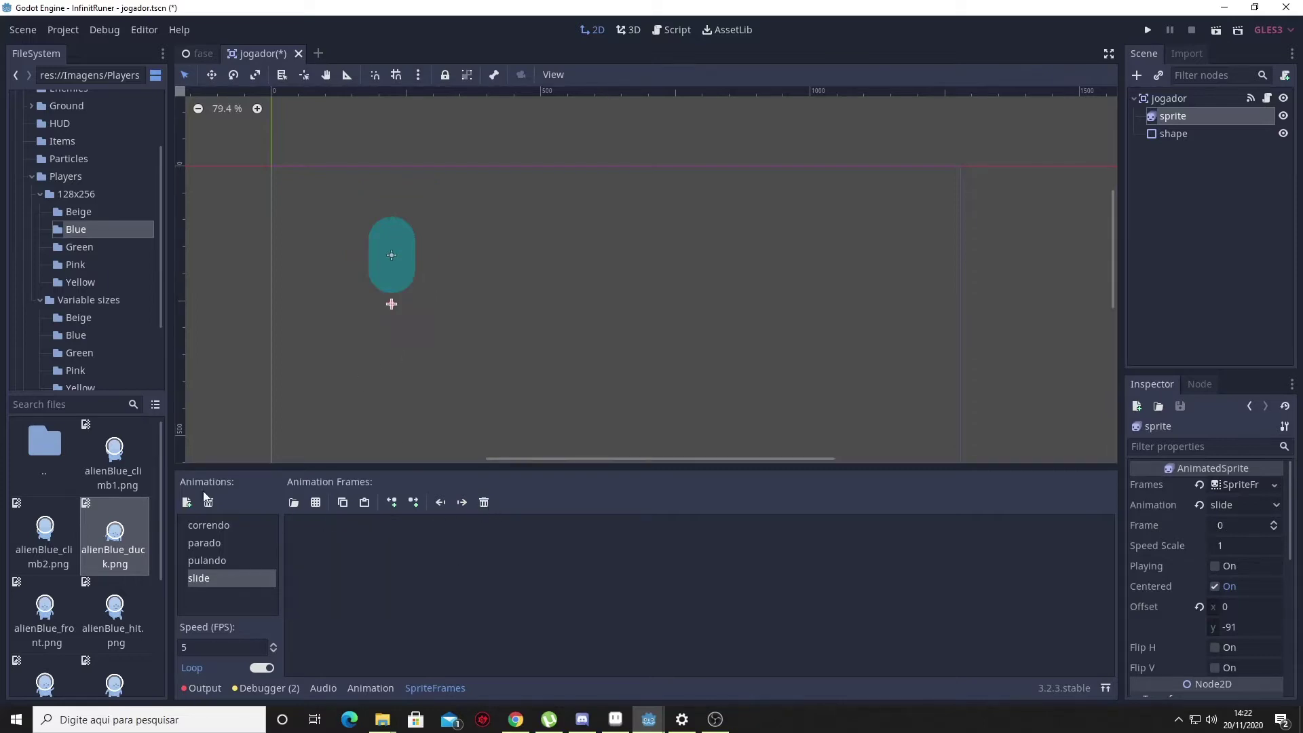
pyautogui.click(76, 335)
pyautogui.moveTo(114, 533); pyautogui.dragTo(361, 555)
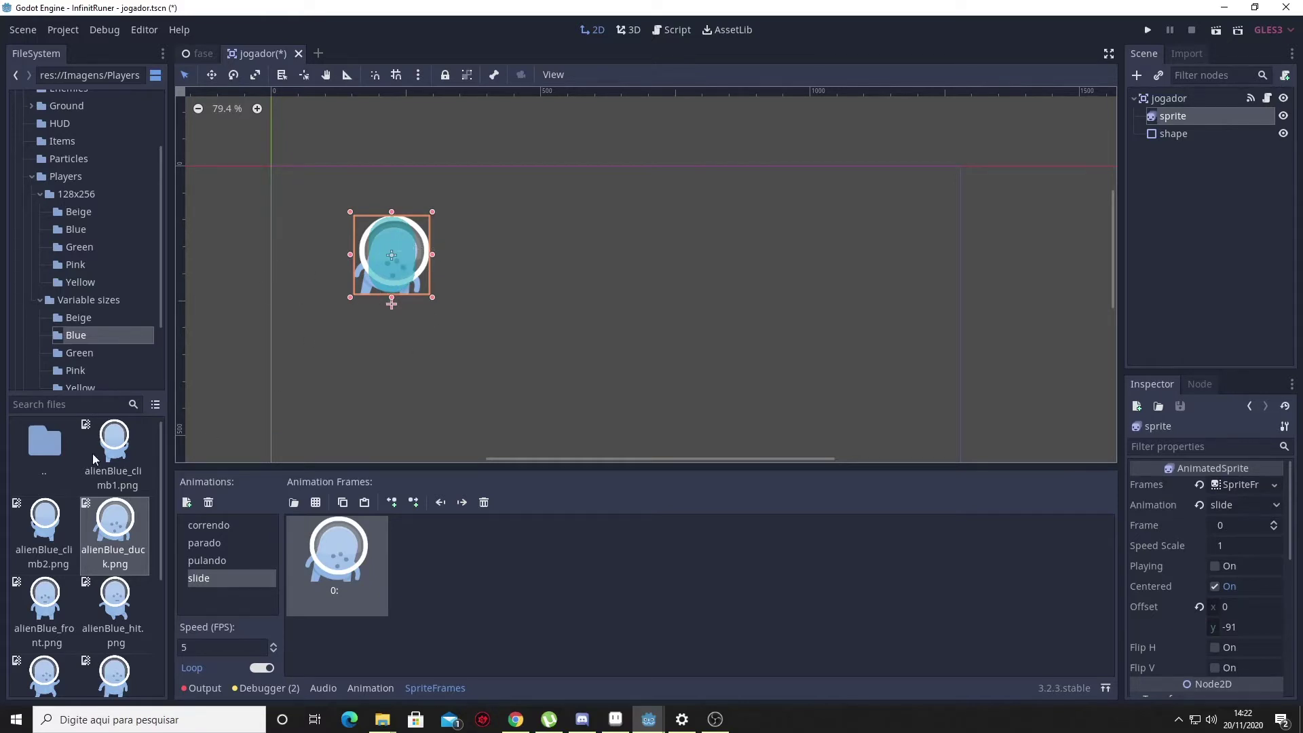
# Step: In jogador.gd, declare 'var slide = false' after the existing variable declarations
pyautogui.click(1268, 99)
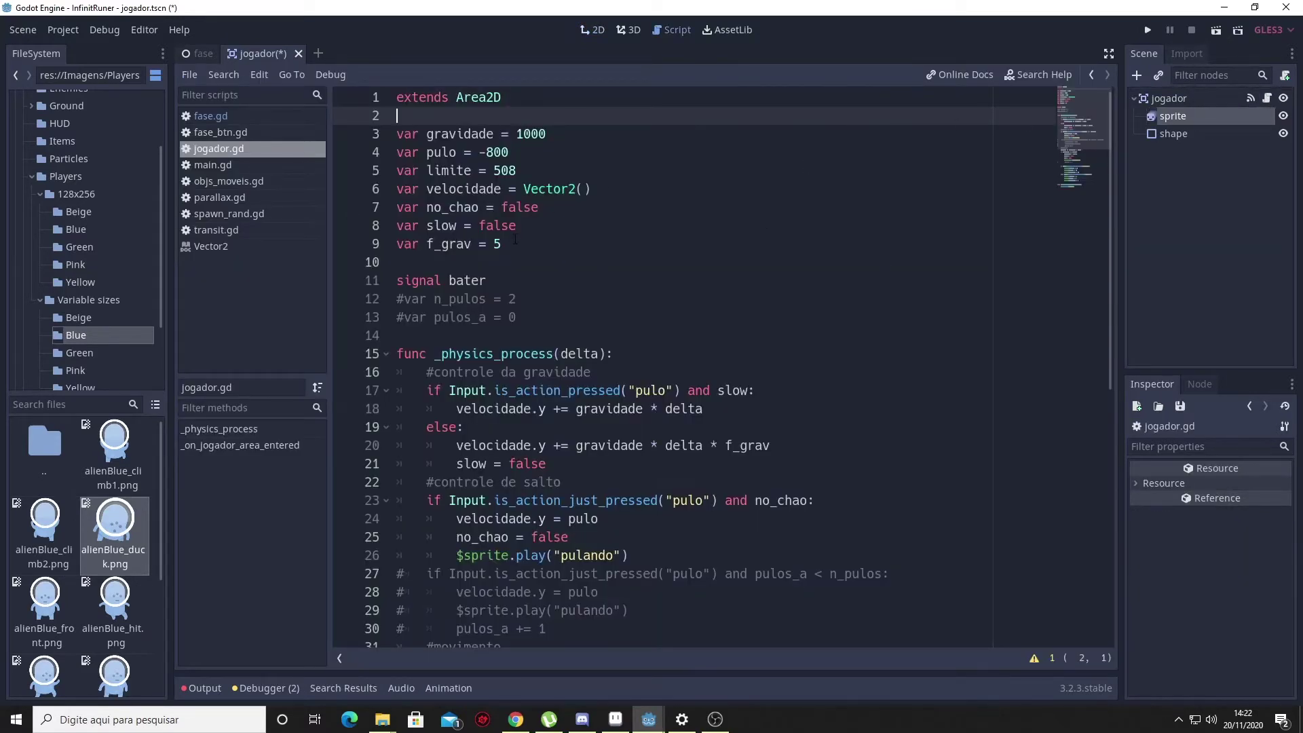
pyautogui.click(541, 250)
pyautogui.press('Return')
pyautogui.press('Return')
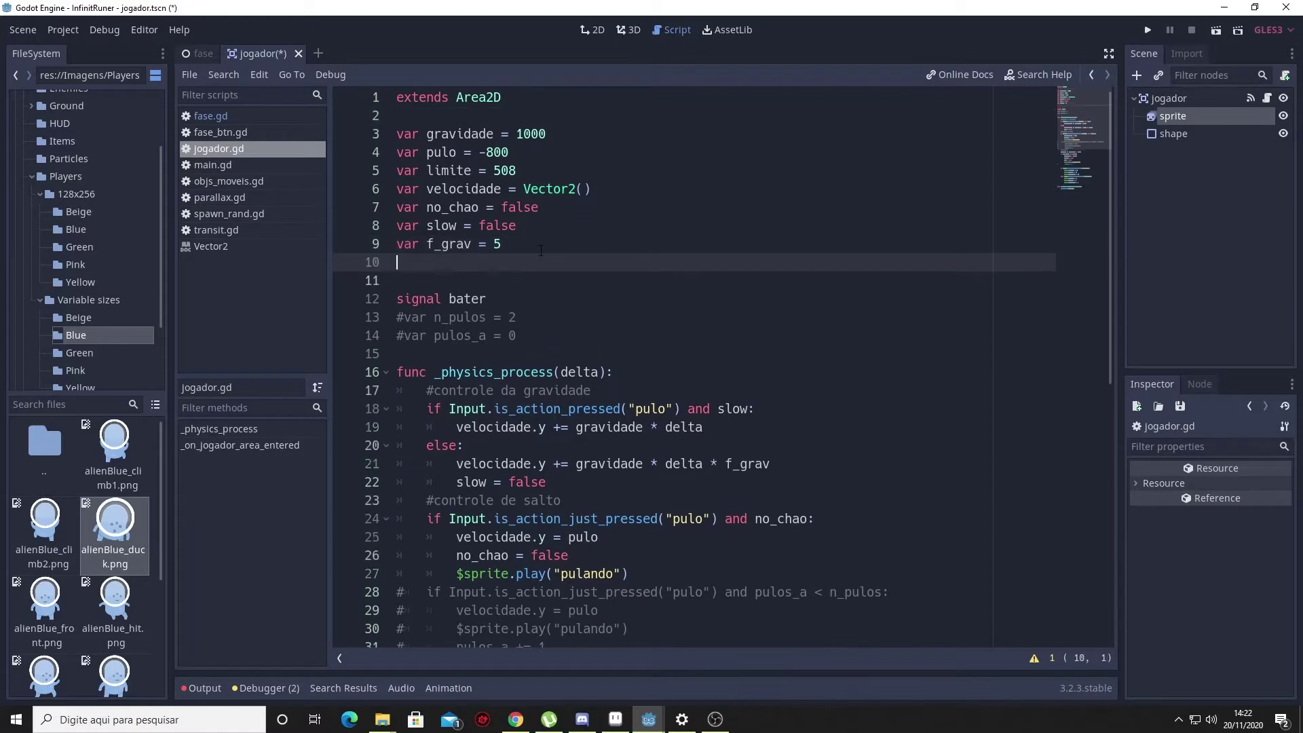
pyautogui.write('var ')
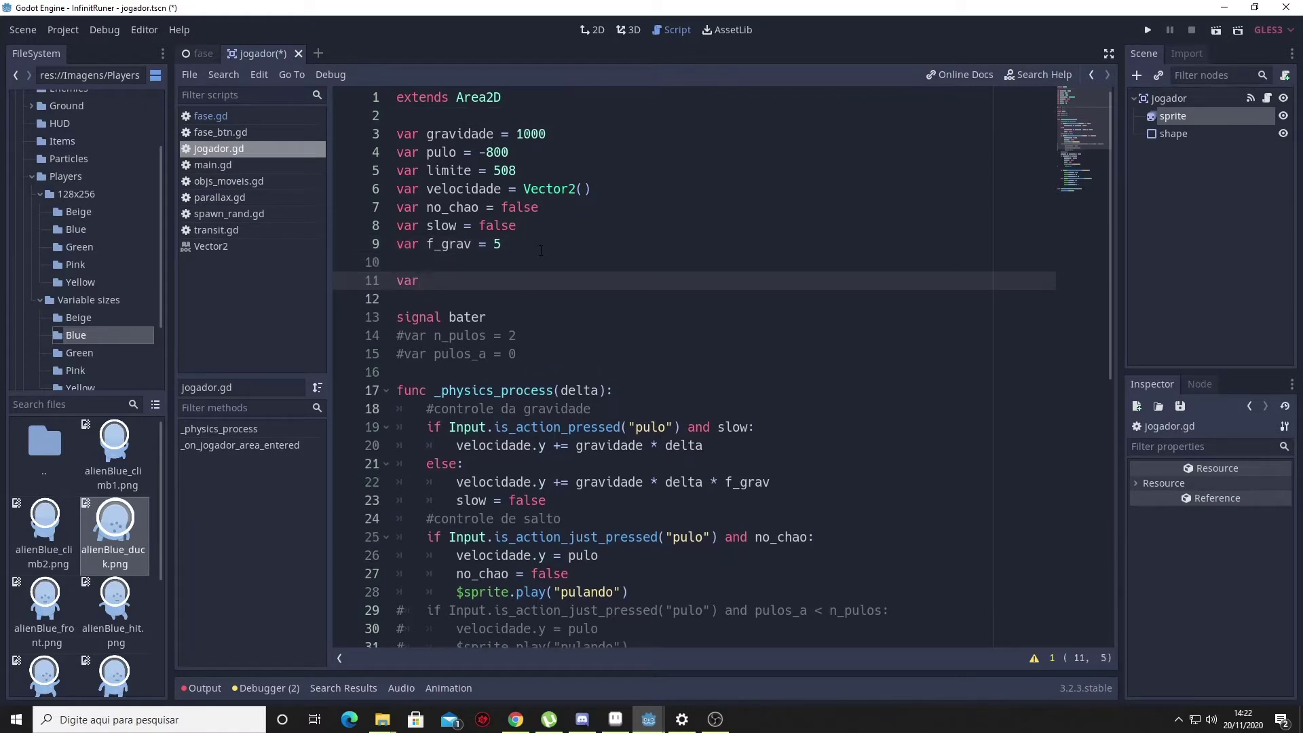
pyautogui.write('slide ')
pyautogui.write('= false')
# Step: Append 'and !slide' to the jump condition on line 25
pyautogui.scroll(-4, 536, 326)
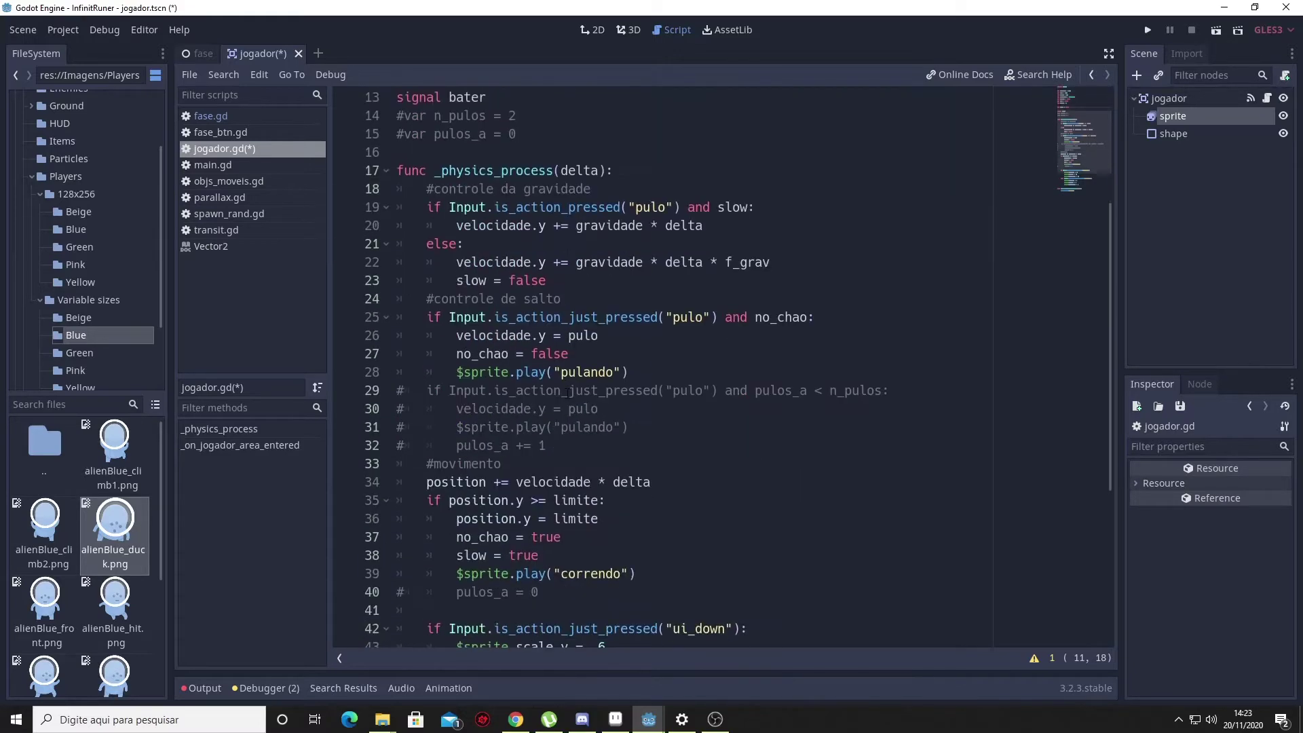
pyautogui.scroll(-1, 572, 393)
pyautogui.scroll(1, 572, 387)
pyautogui.click(810, 321)
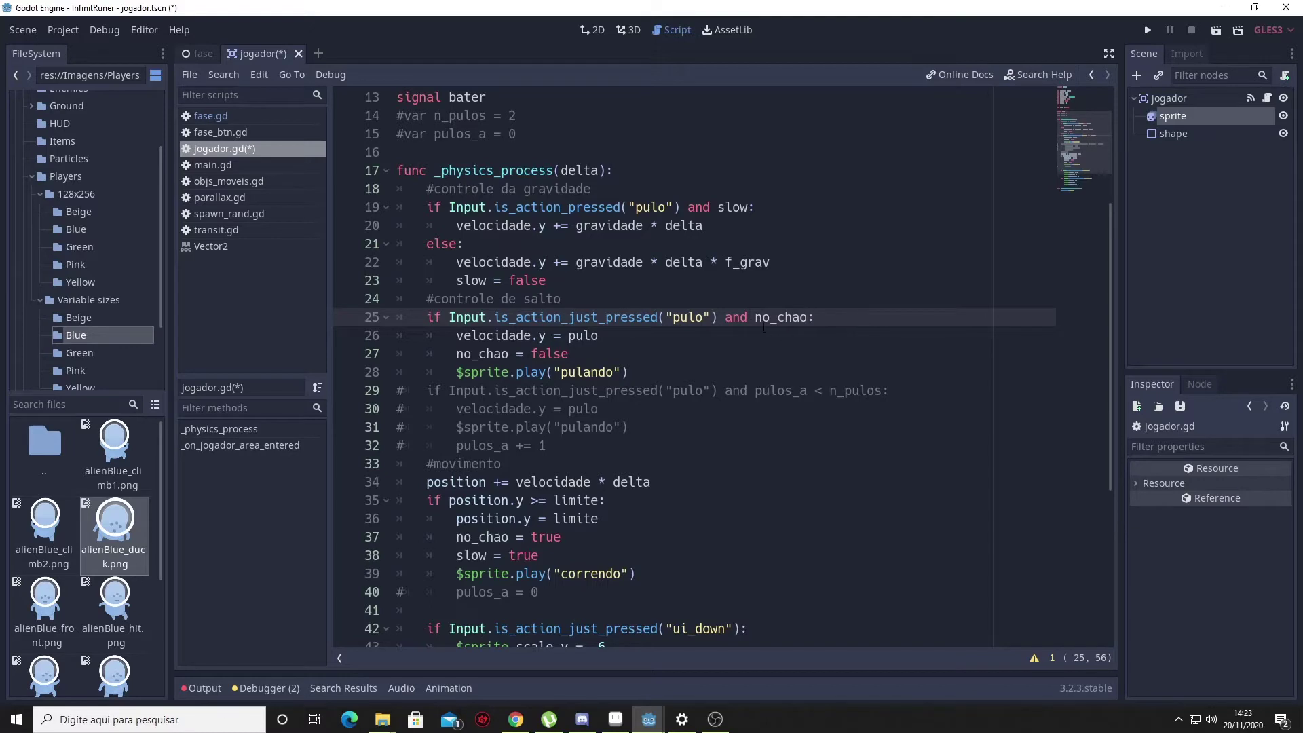
pyautogui.write('and ')
pyautogui.write('!sl')
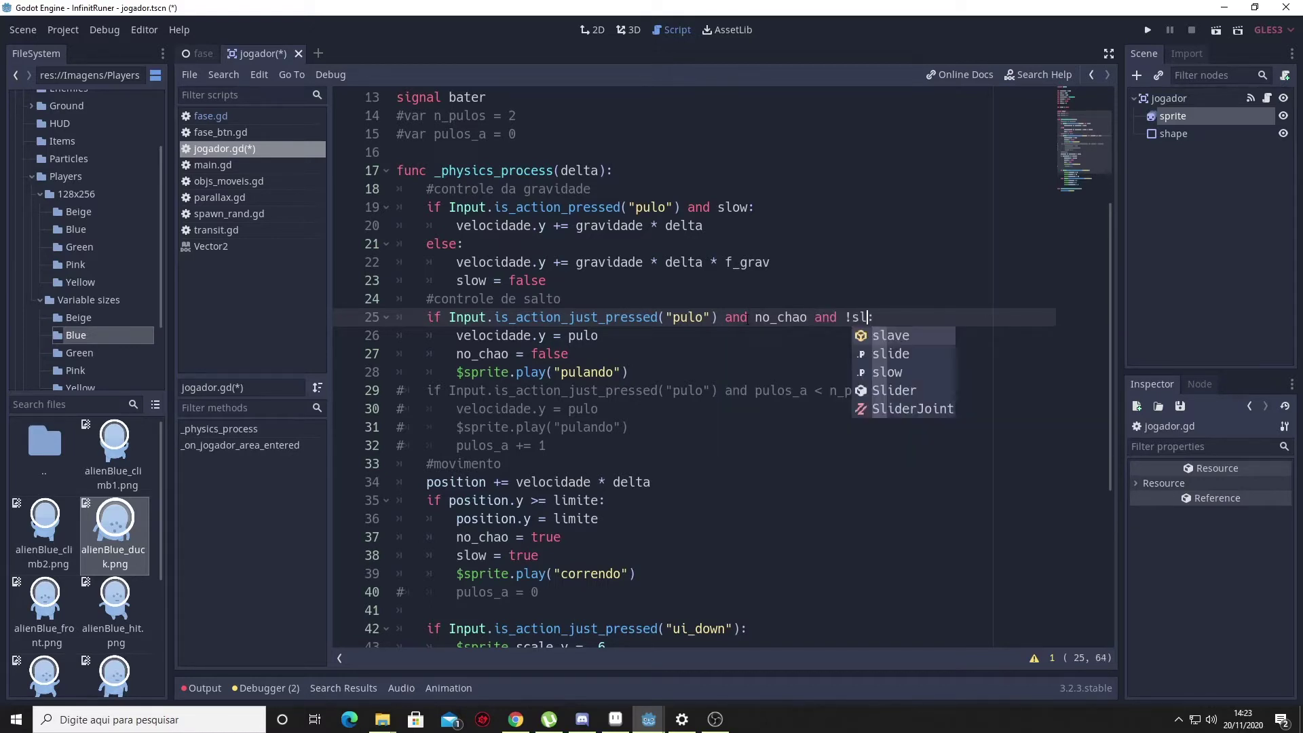
pyautogui.write('i')
pyautogui.press('Return')
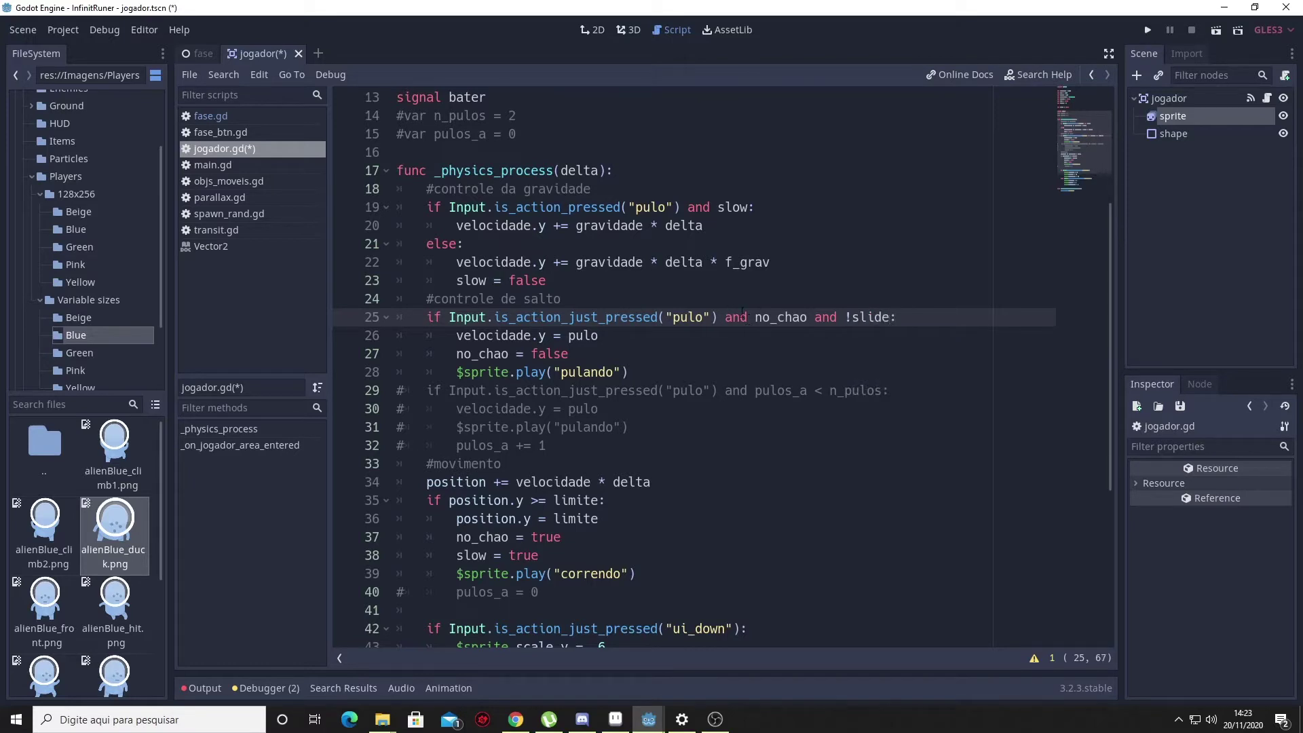
pyautogui.scroll(-4, 720, 367)
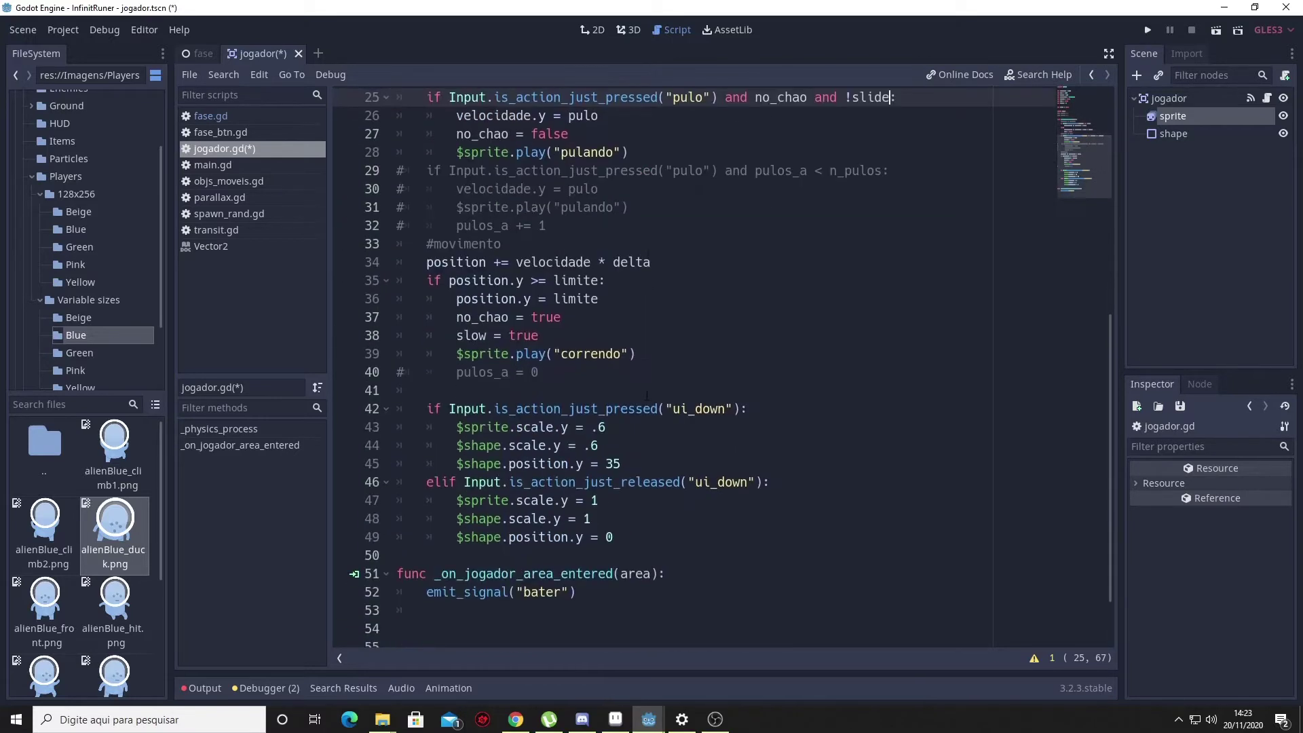
# Step: Prefix the correndo play call on line 39 with 'if !slide:'
pyautogui.click(456, 353)
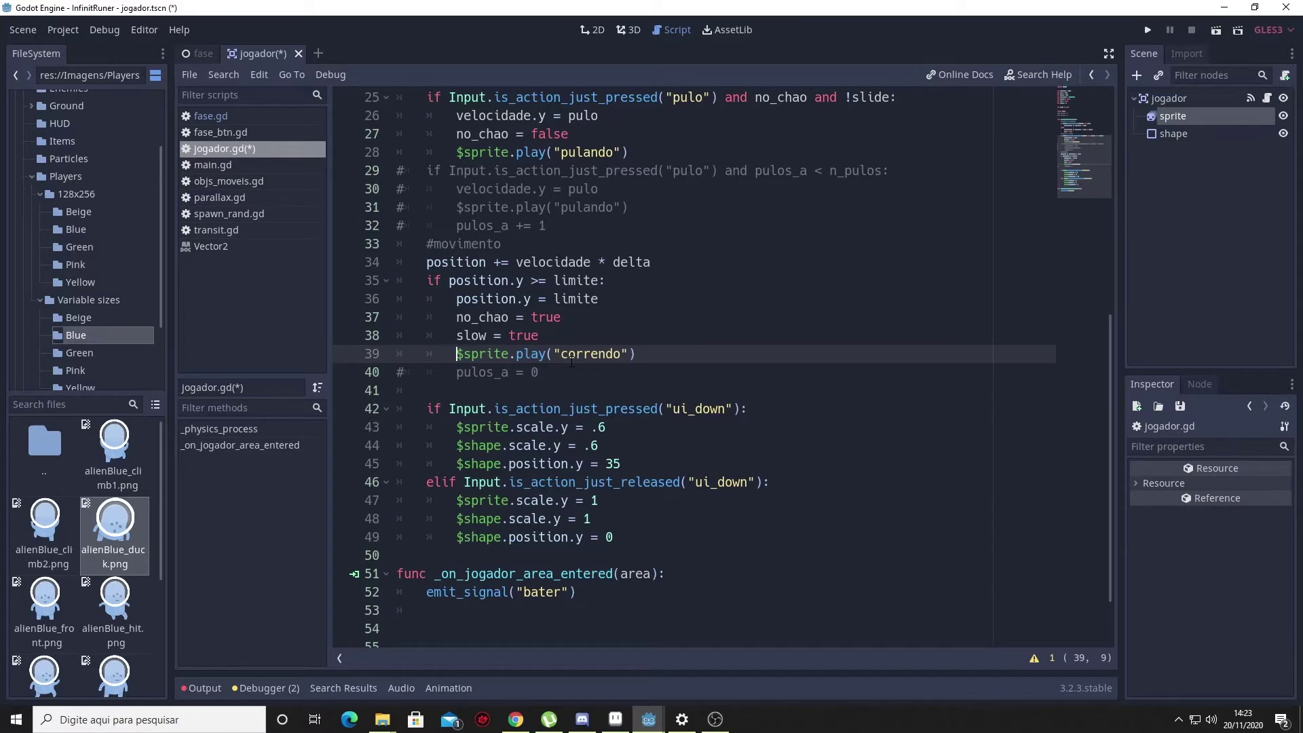
pyautogui.write('if !')
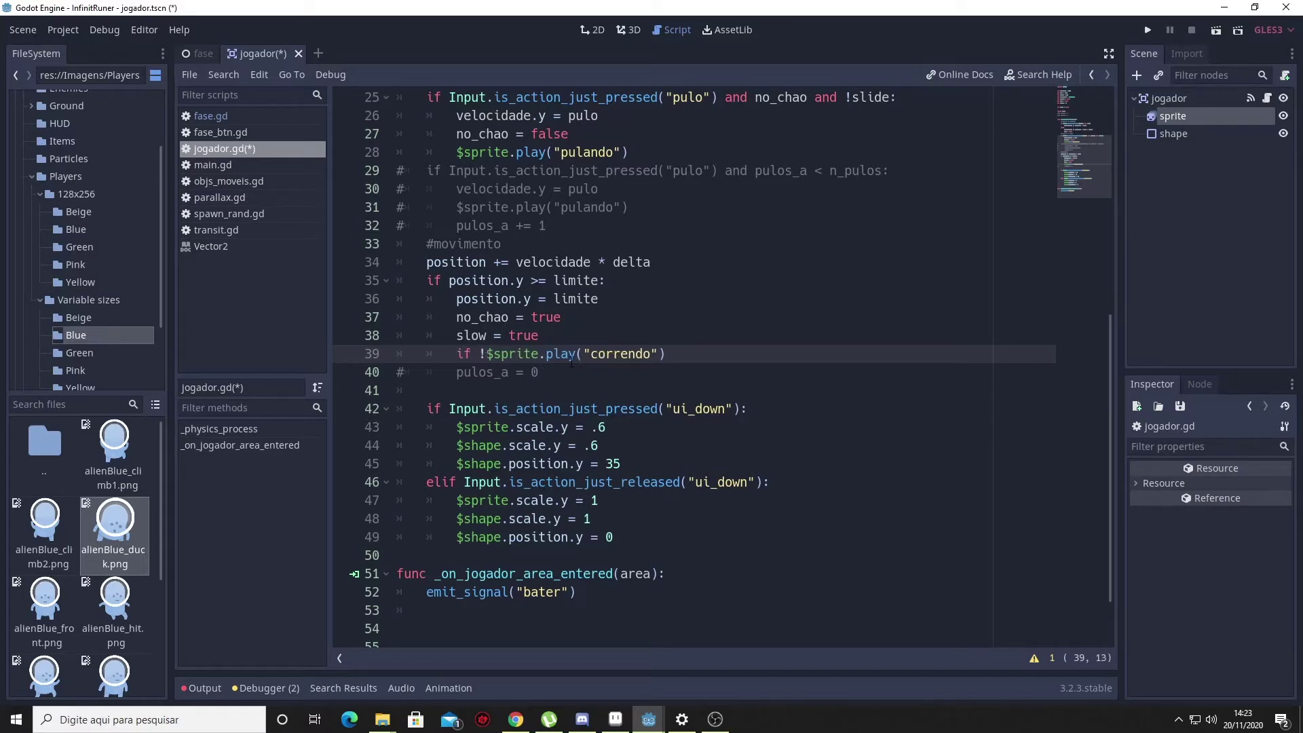
pyautogui.write('slide')
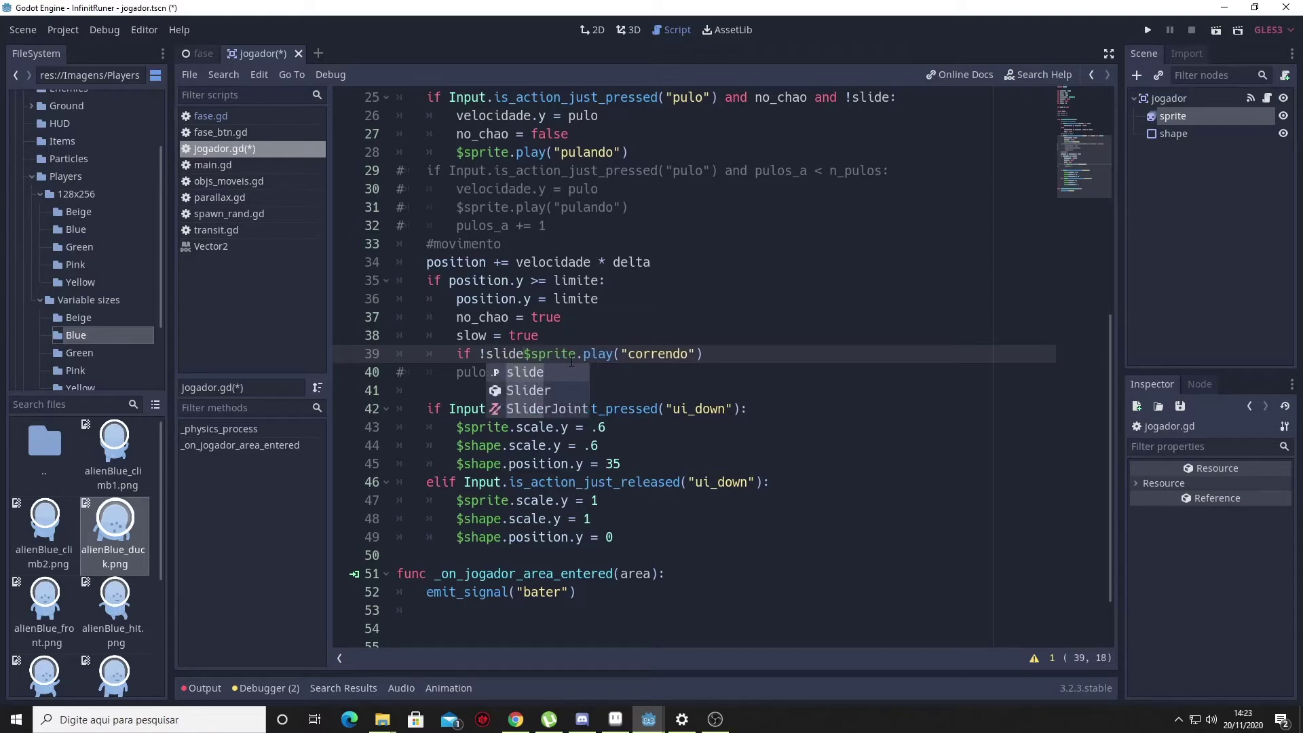
pyautogui.write(':')
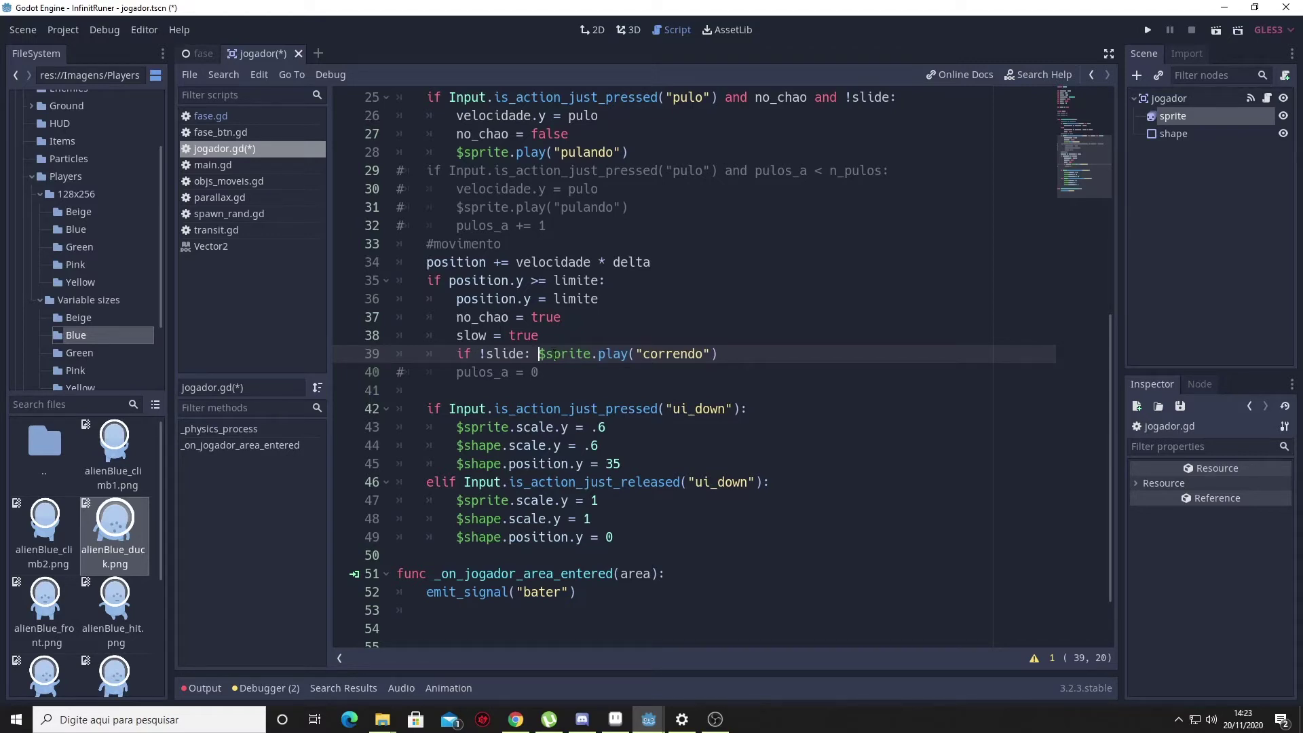
pyautogui.scroll(-2, 520, 370)
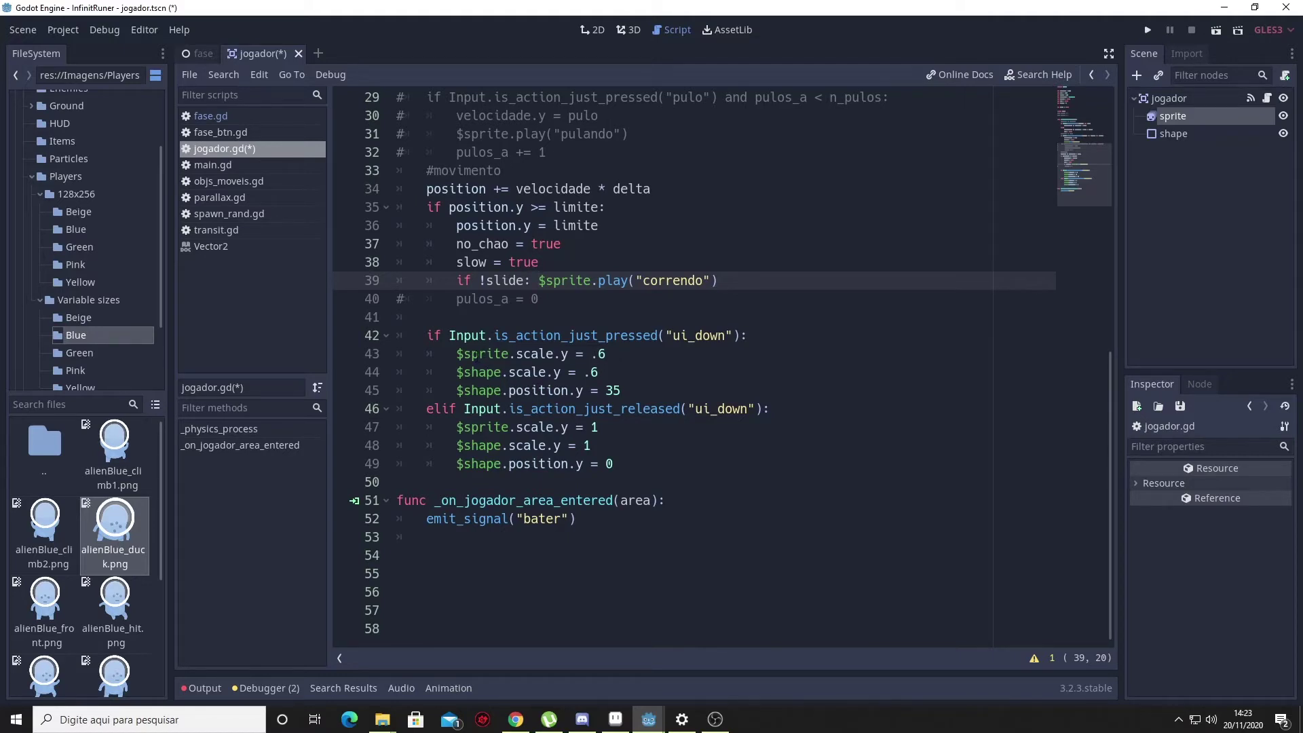
# Step: Comment out the $sprite.scale.y lines 43 and 47 with Ctrl+K
pyautogui.click(639, 355)
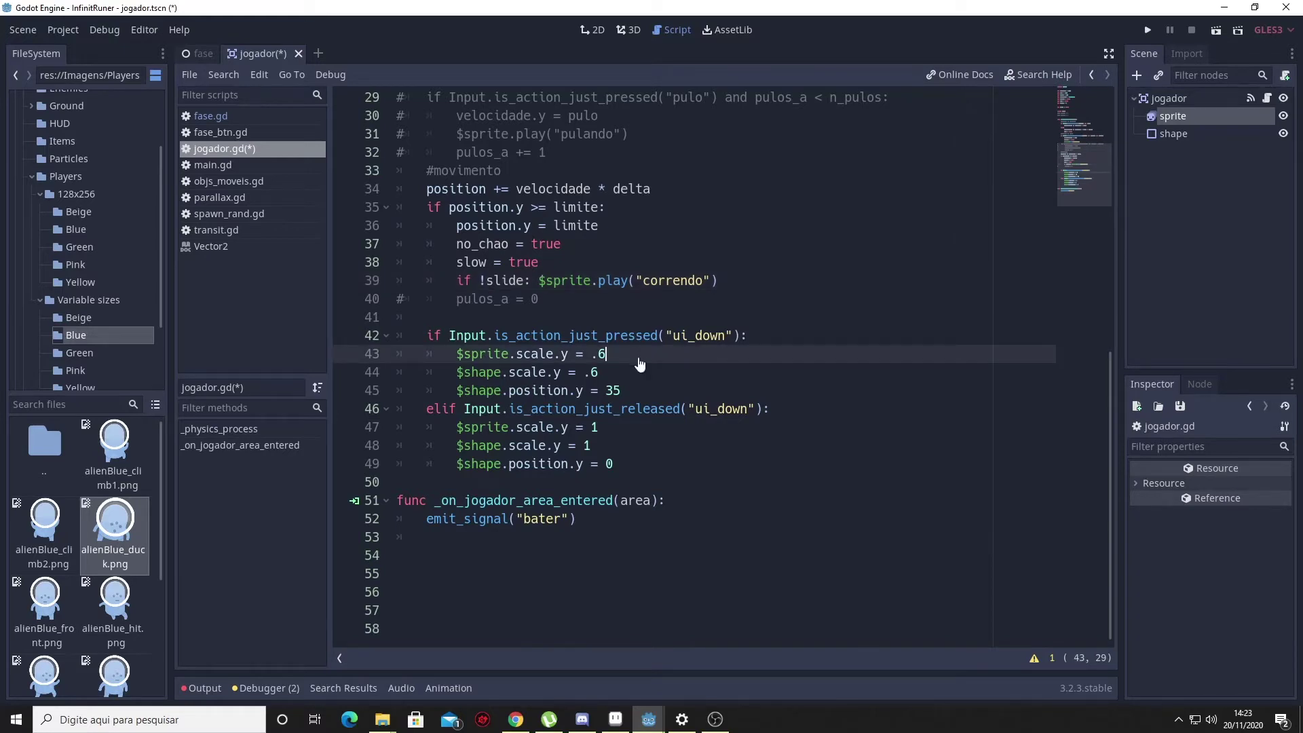
pyautogui.hotkey('ctrl', 'k')
pyautogui.click(615, 427)
pyautogui.hotkey('ctrl', 'k')
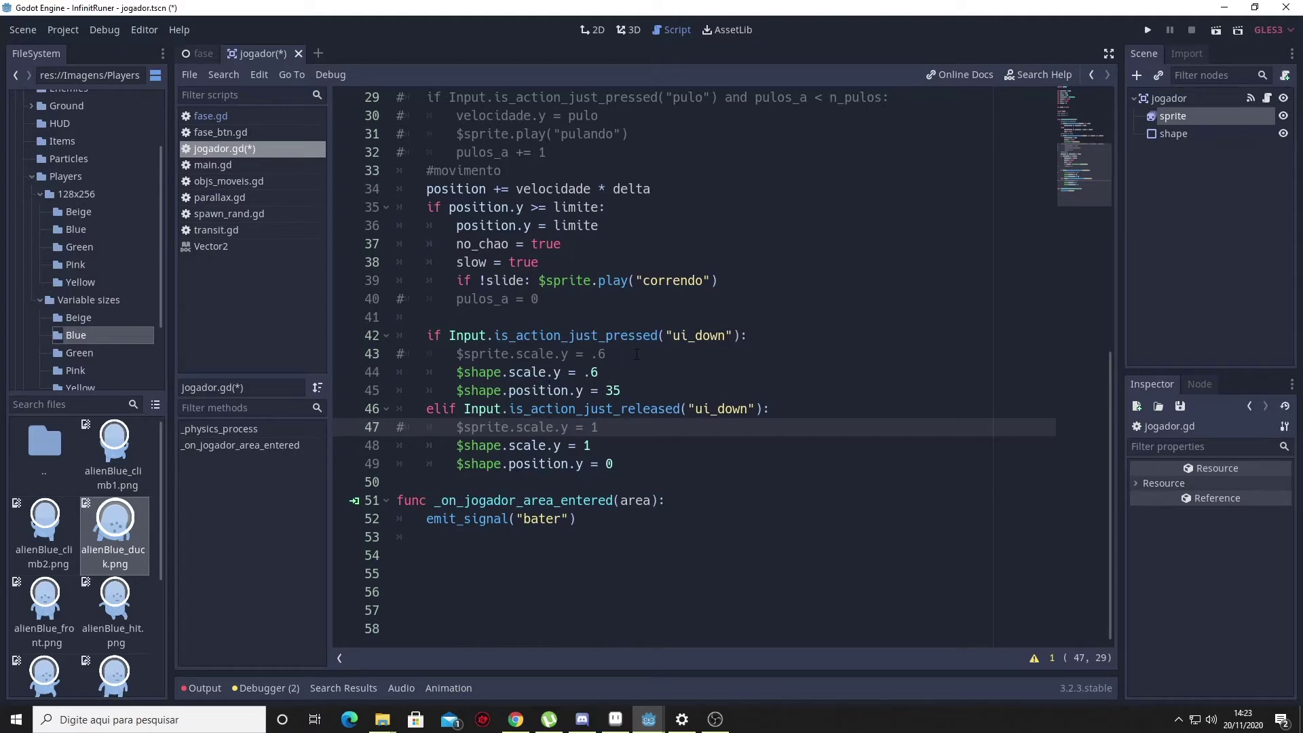
# Step: Under the ui_down press, add 'slide = true' and '$sprite.play("slide")'
pyautogui.click(621, 356)
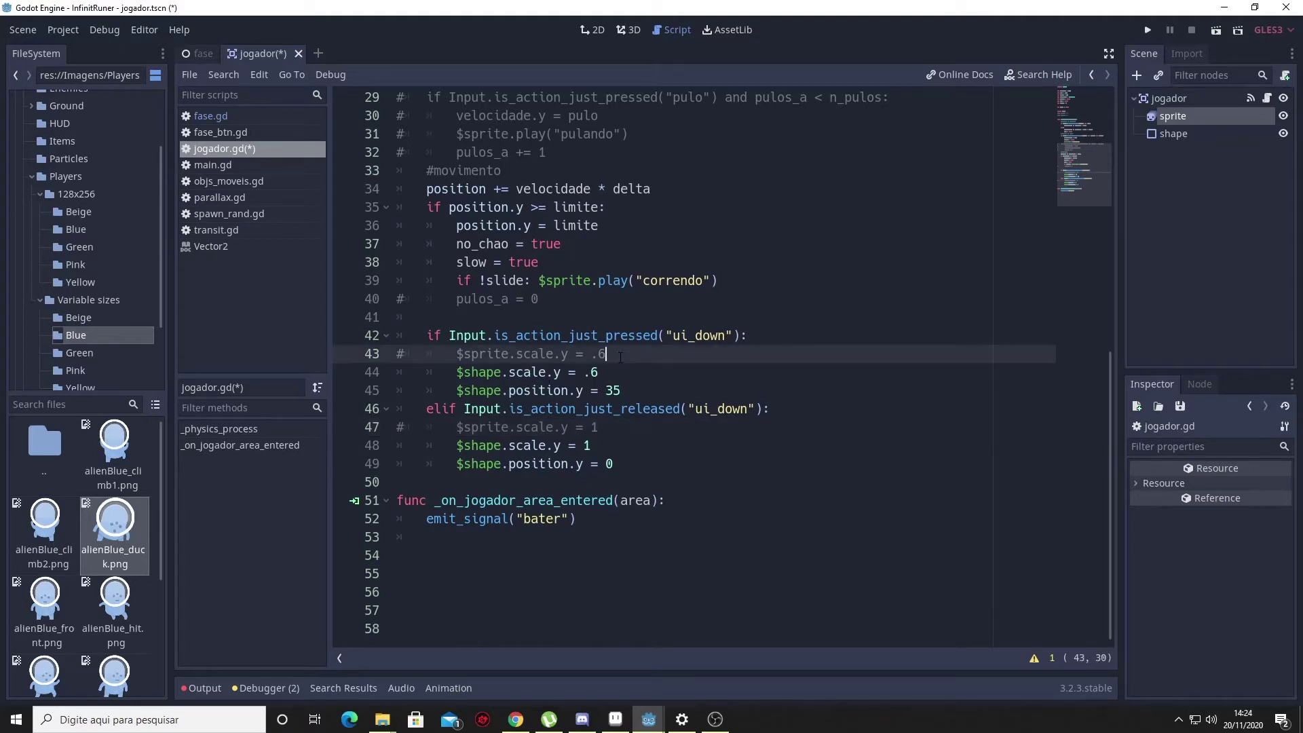
pyautogui.press('Return')
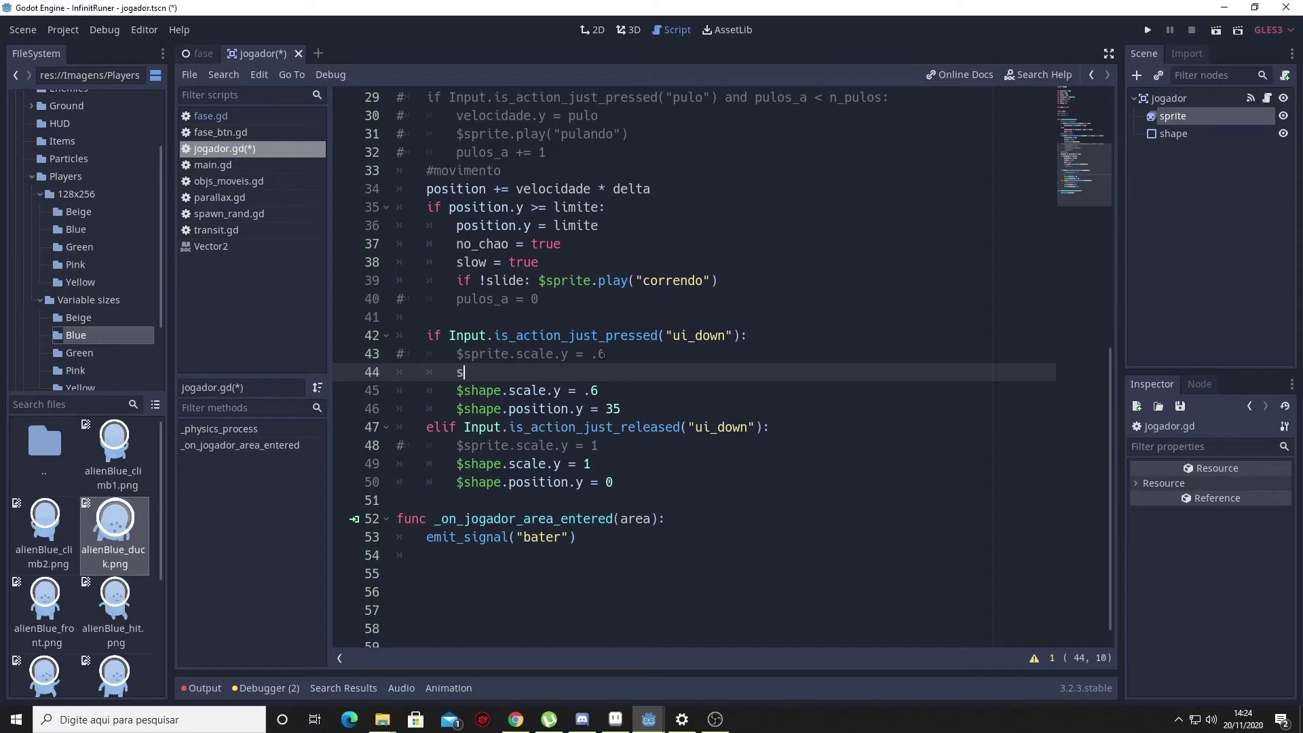
pyautogui.write('slide ')
pyautogui.write('= true')
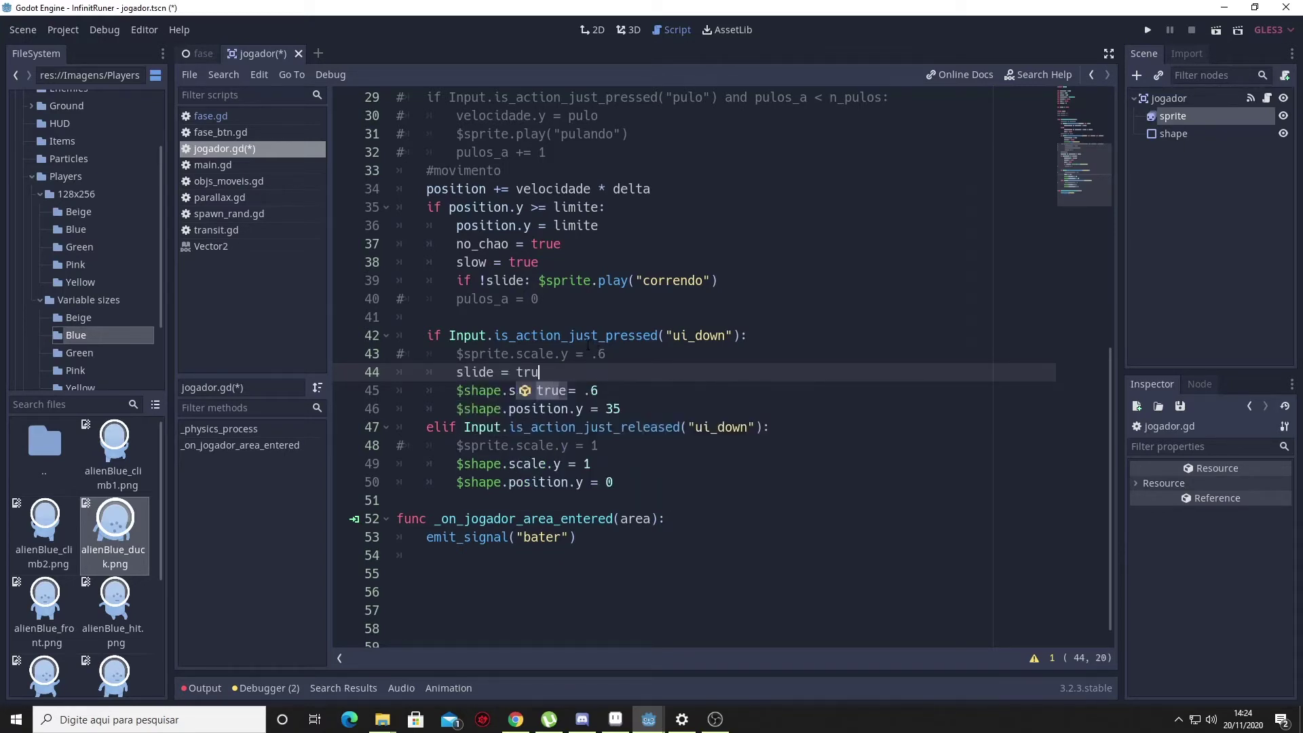
pyautogui.press('Return')
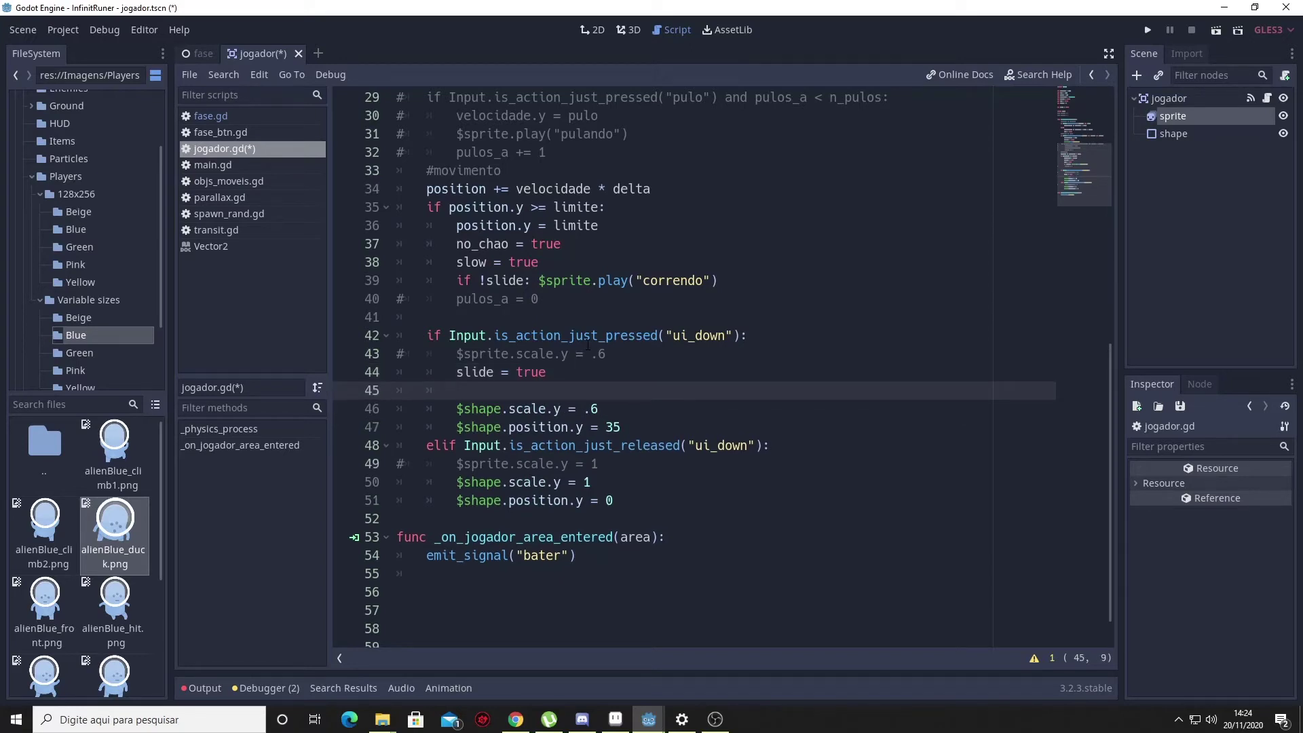
pyautogui.write('$')
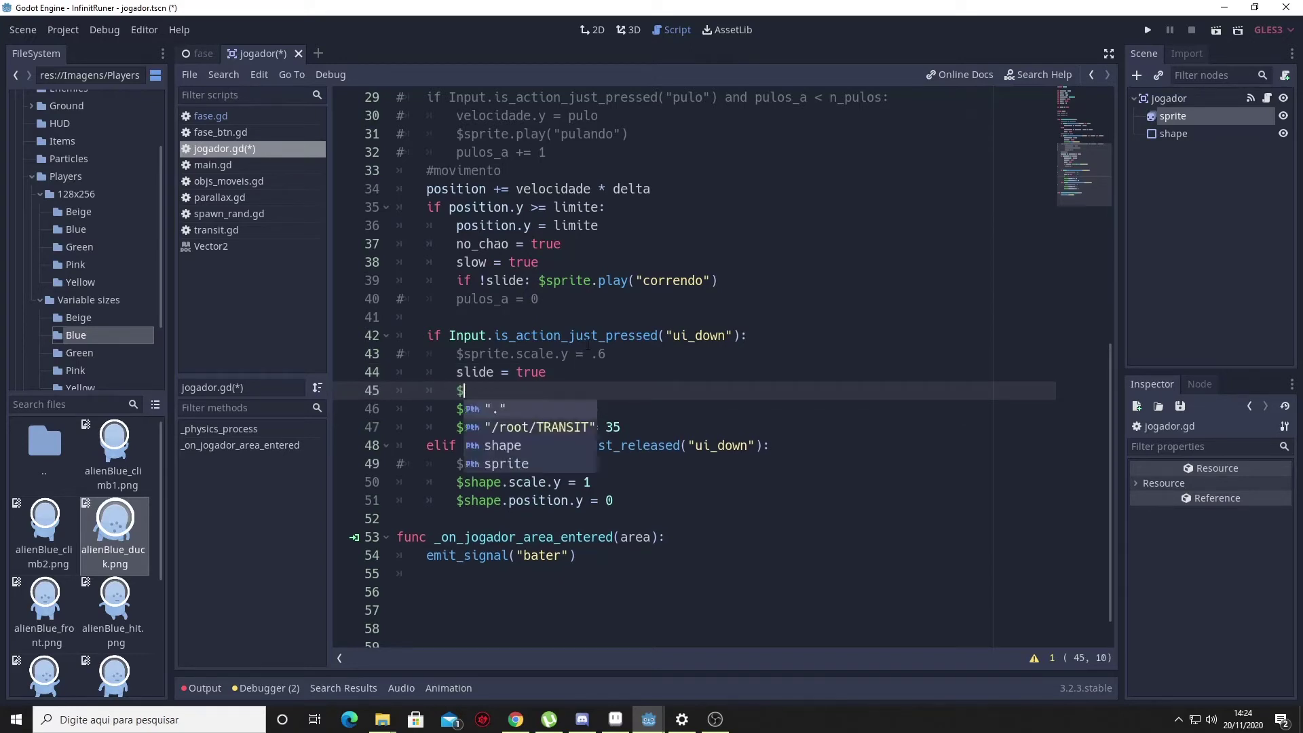
pyautogui.write('s')
pyautogui.press('Down')
pyautogui.press('Return')
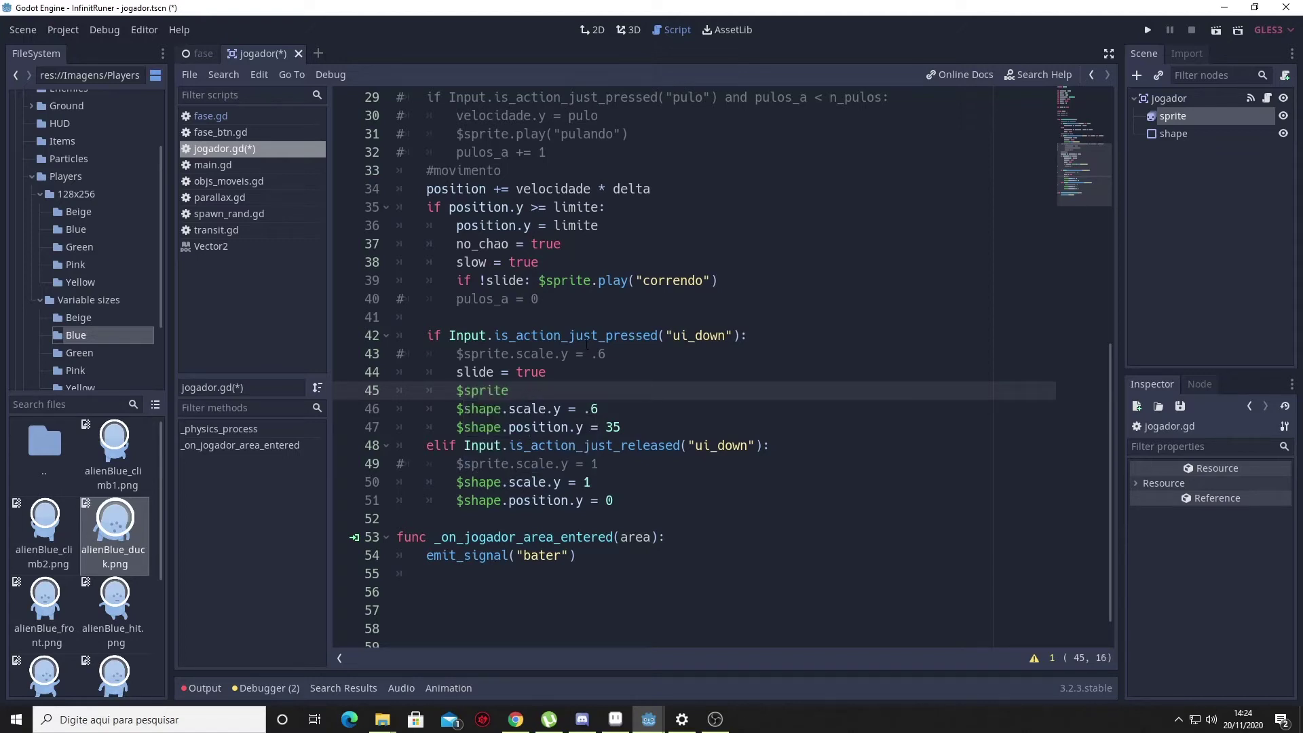
pyautogui.write('.pla')
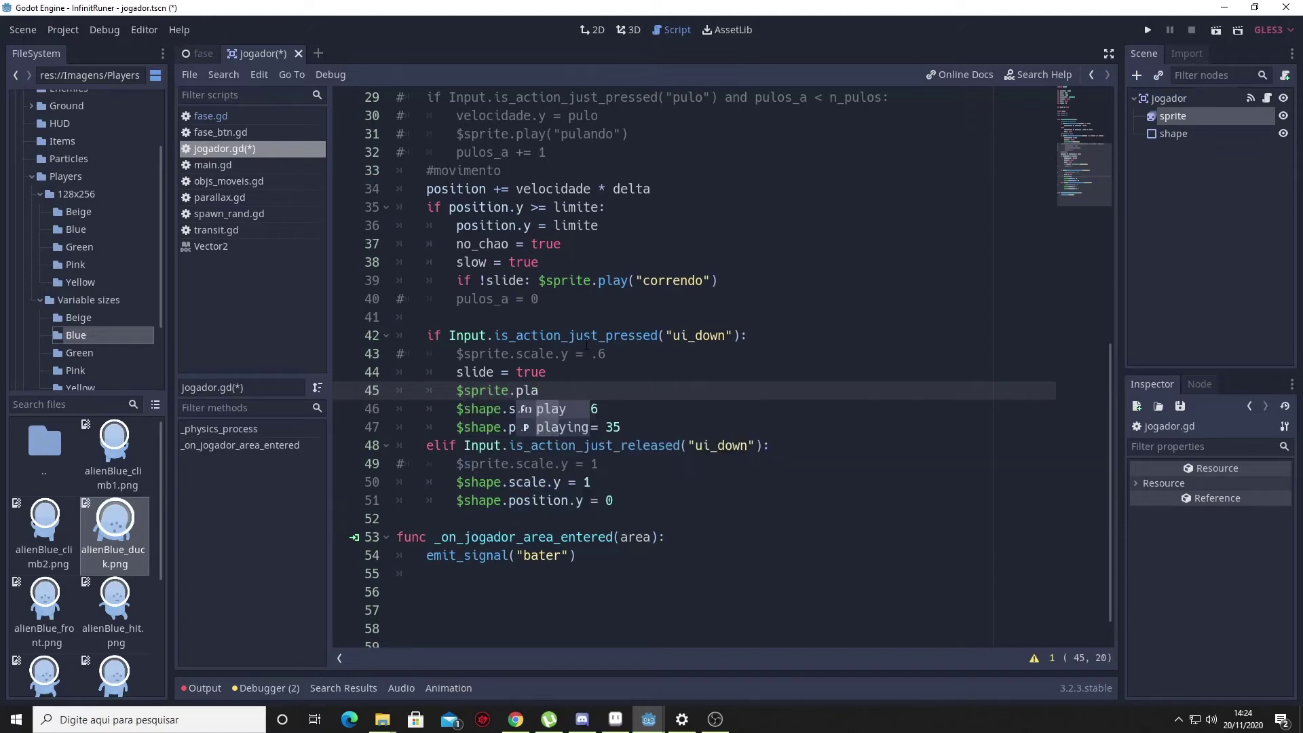
pyautogui.press('Return')
pyautogui.write('"')
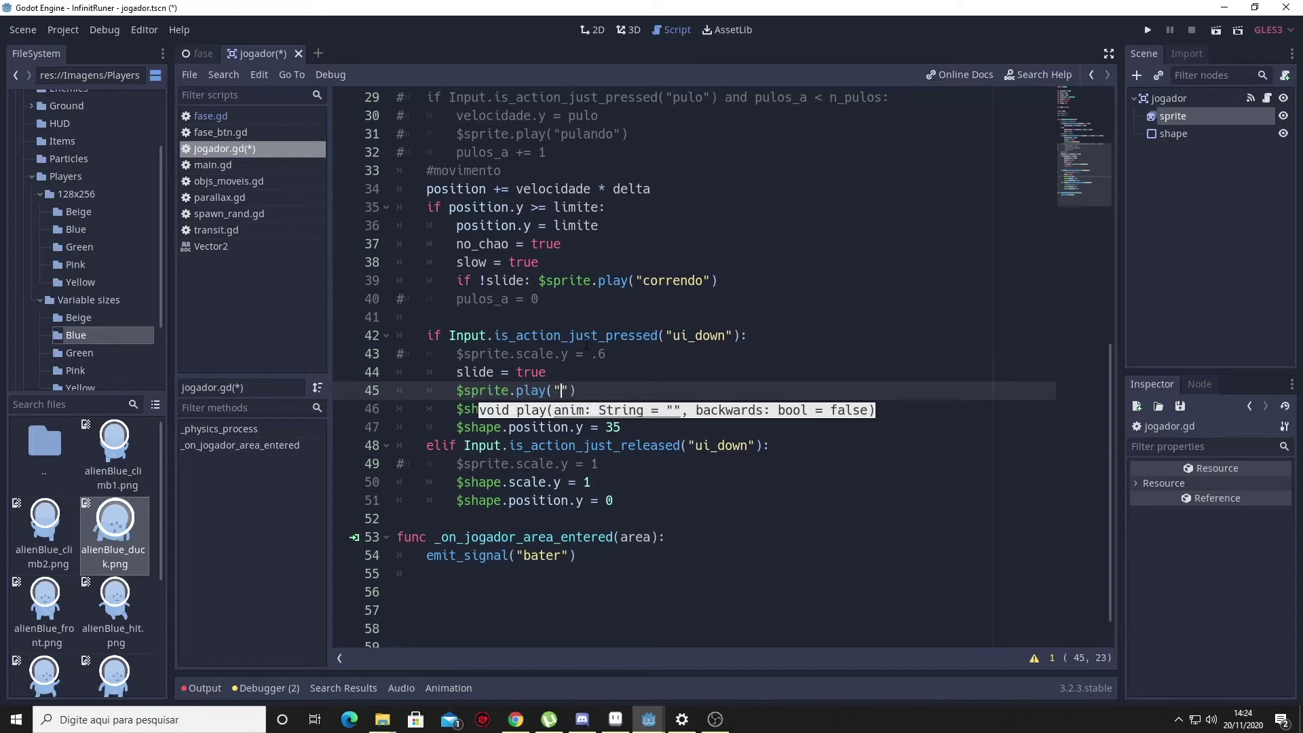
pyautogui.write('slide')
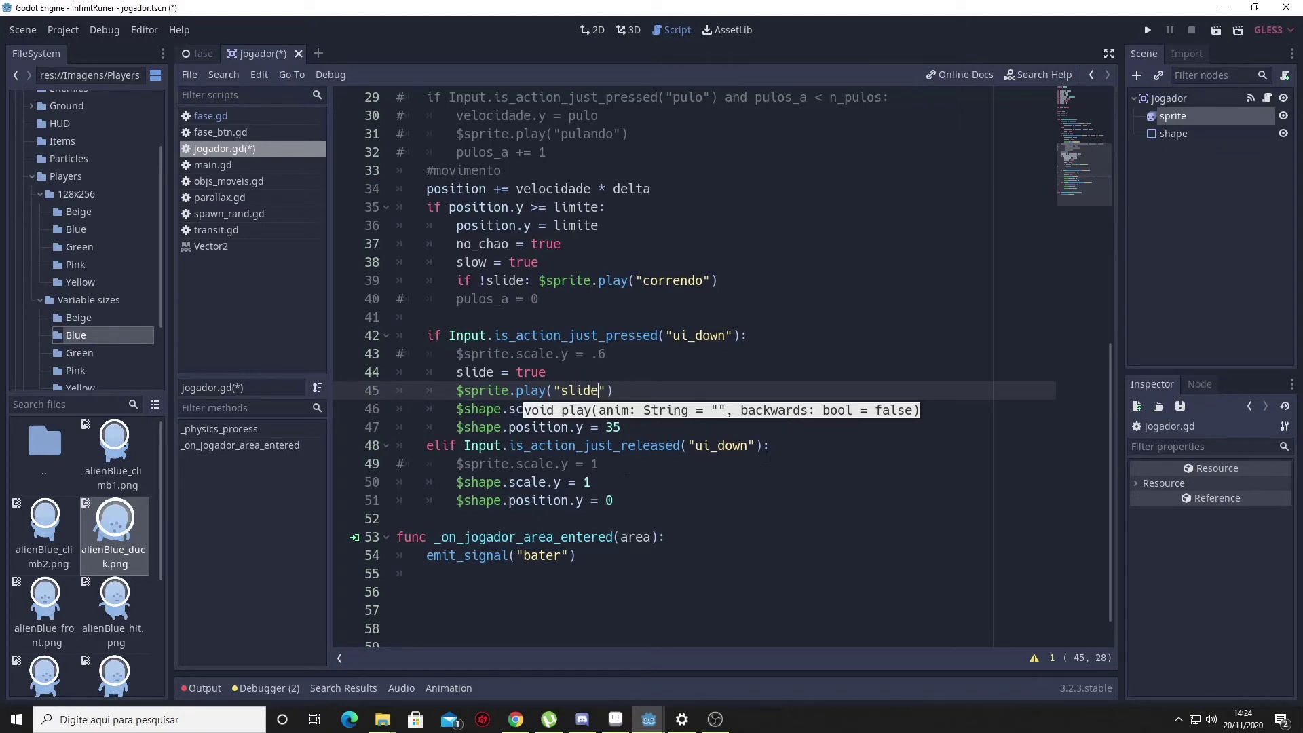
# Step: Add 'slide = false' on line 50 in the ui_down release branch
pyautogui.click(628, 462)
pyautogui.press('Return')
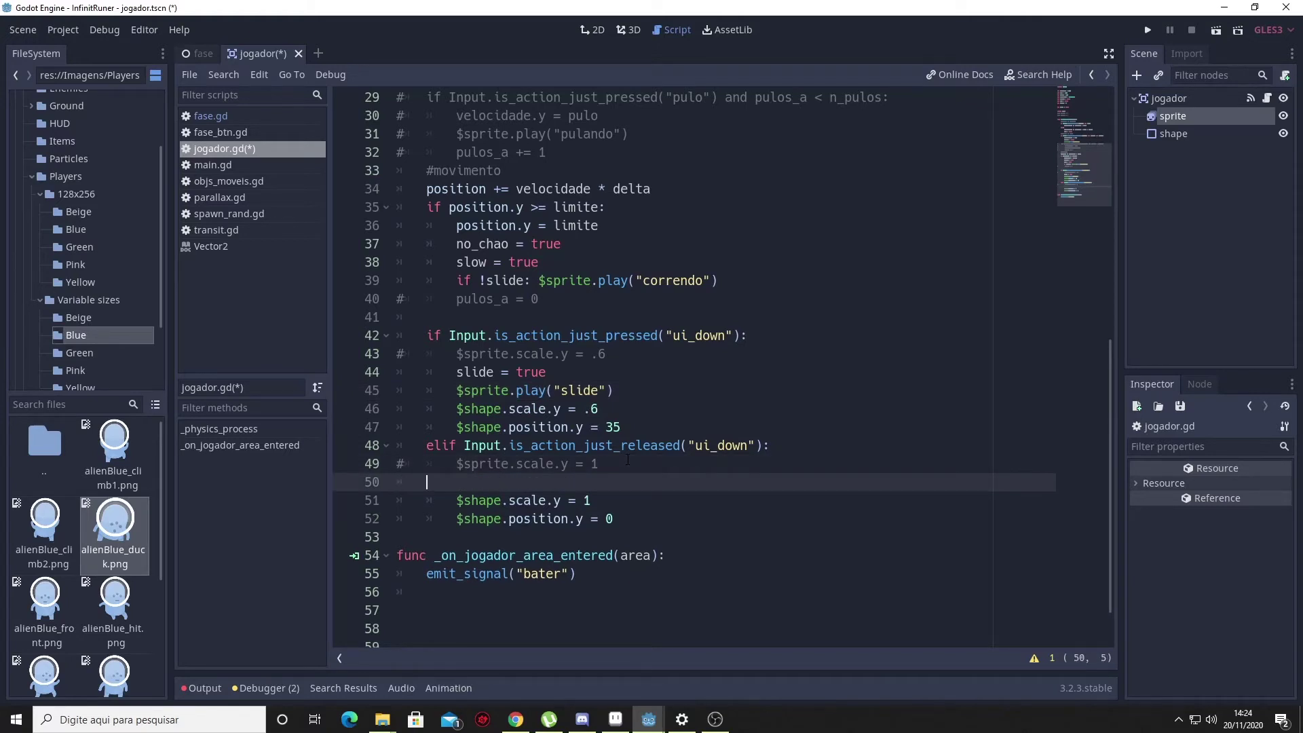
pyautogui.write('s')
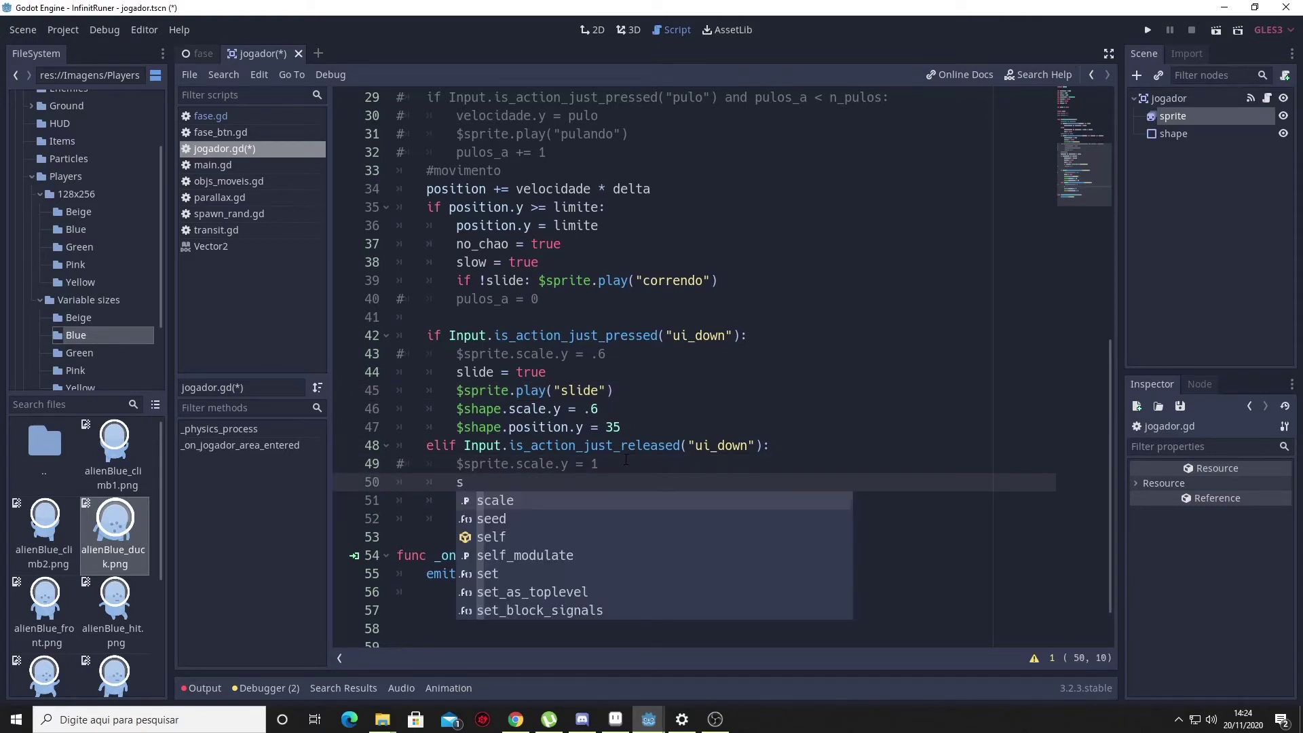
pyautogui.write('lid')
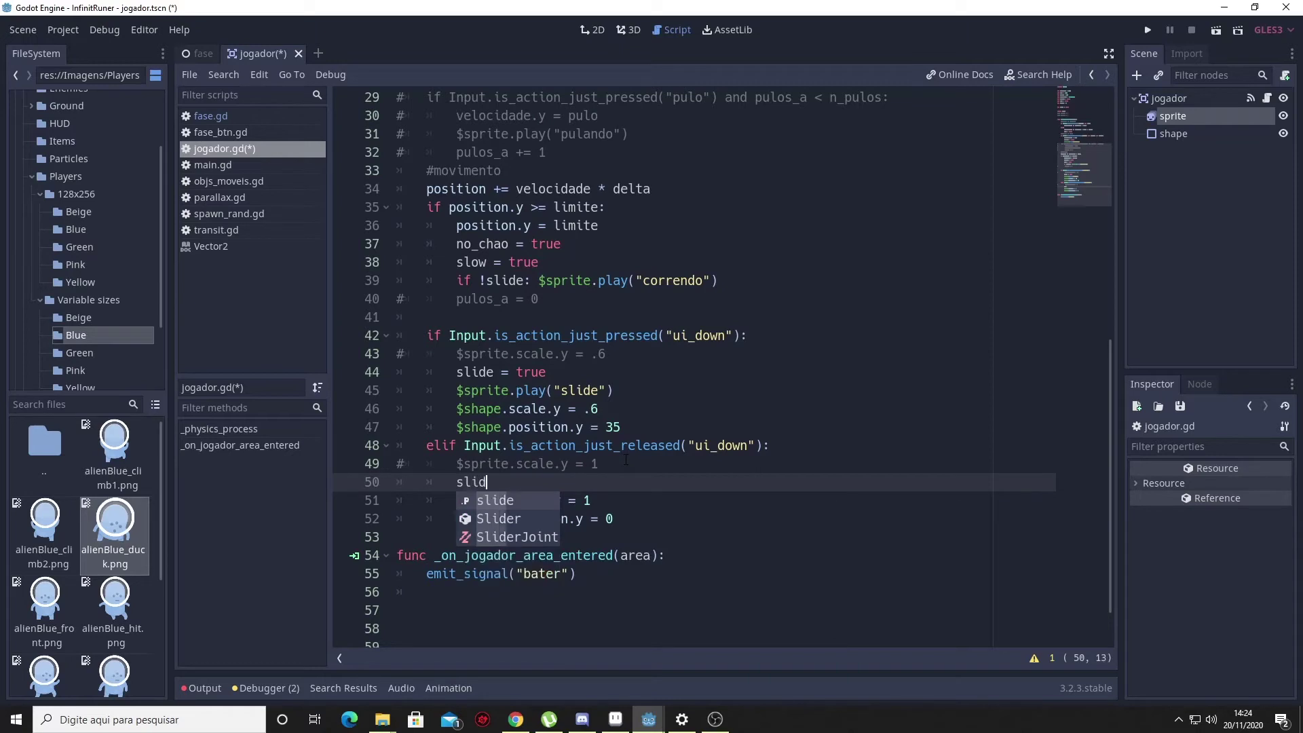
pyautogui.write('e = ')
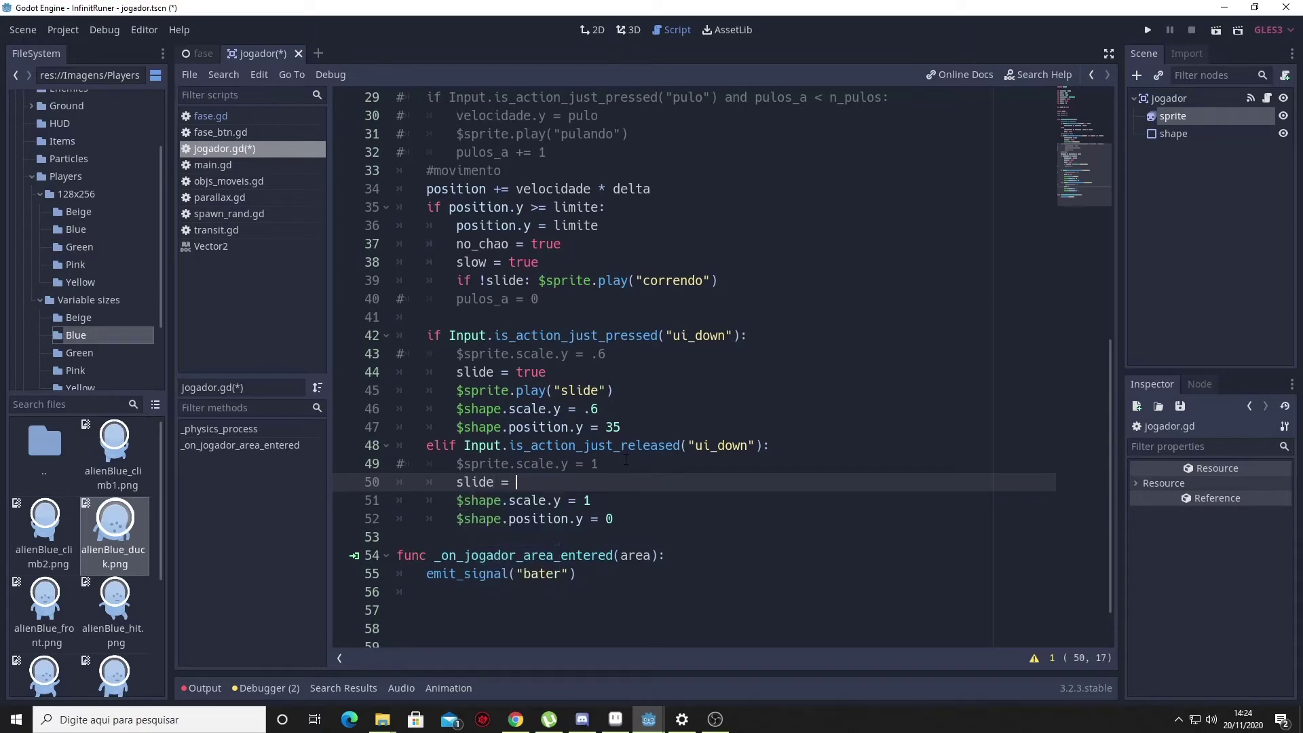
pyautogui.write('false')
# Step: Append 'and !no_chao' to the ui_down press condition on line 42
pyautogui.scroll(5, 753, 252)
pyautogui.scroll(-5, 730, 267)
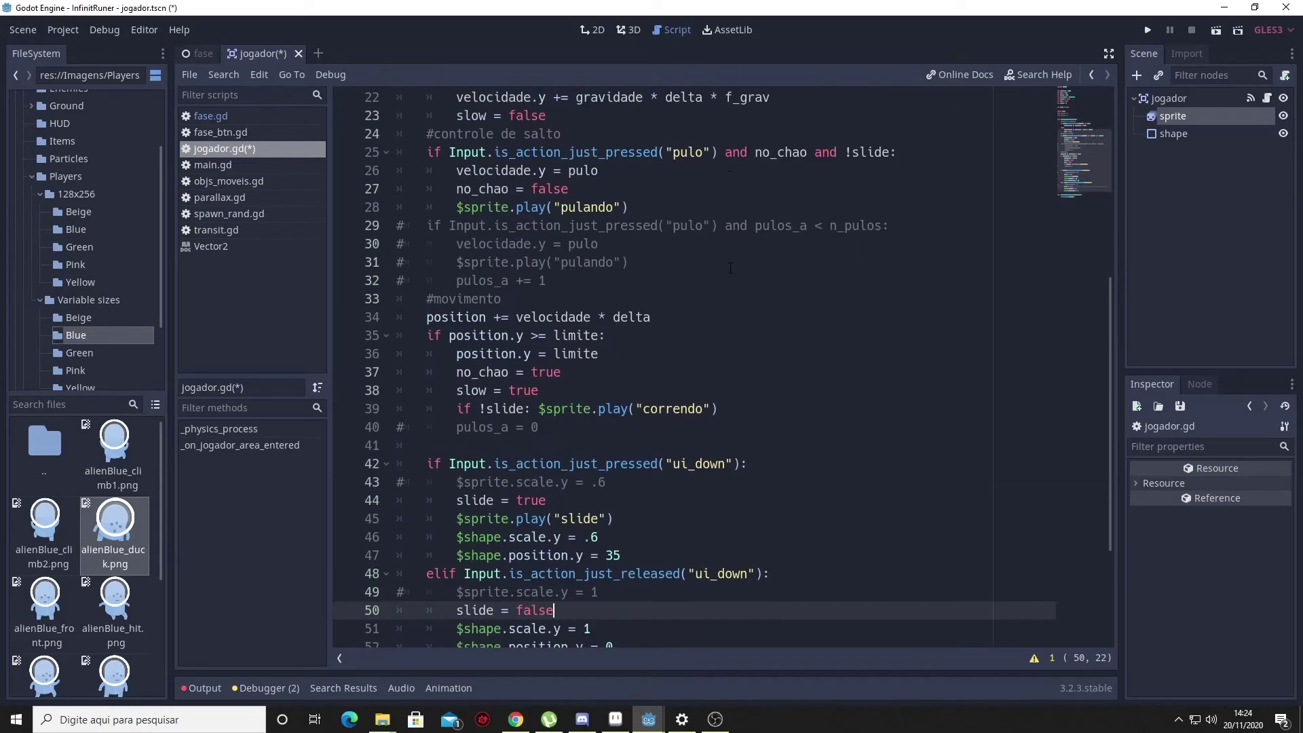
pyautogui.scroll(2, 733, 413)
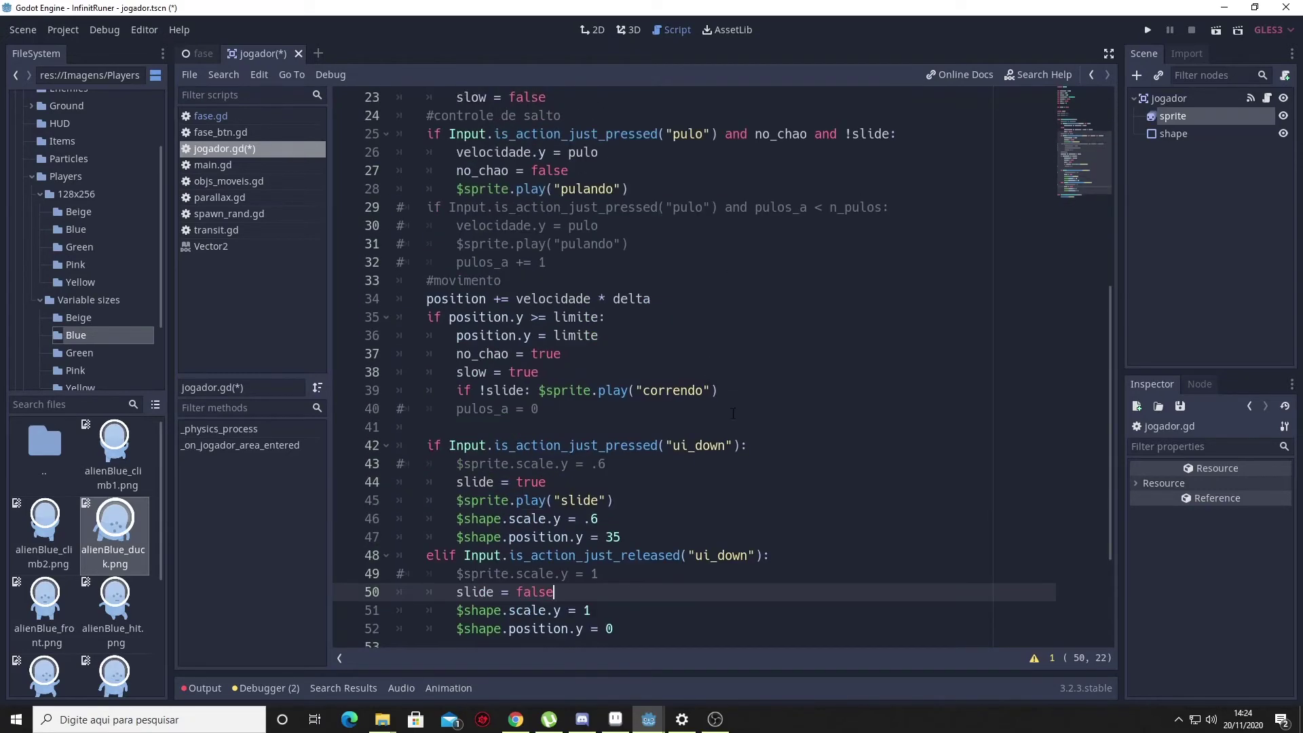
pyautogui.click(742, 446)
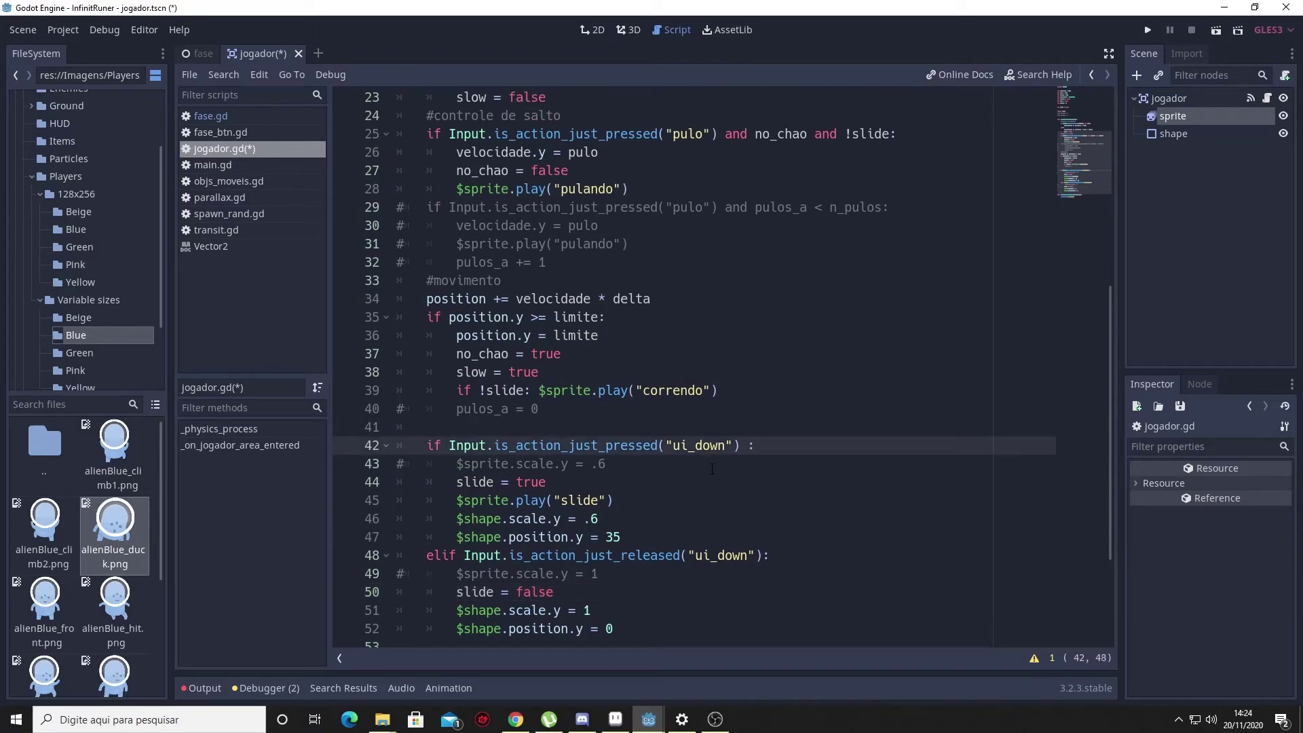
pyautogui.write('and ')
pyautogui.write('!no')
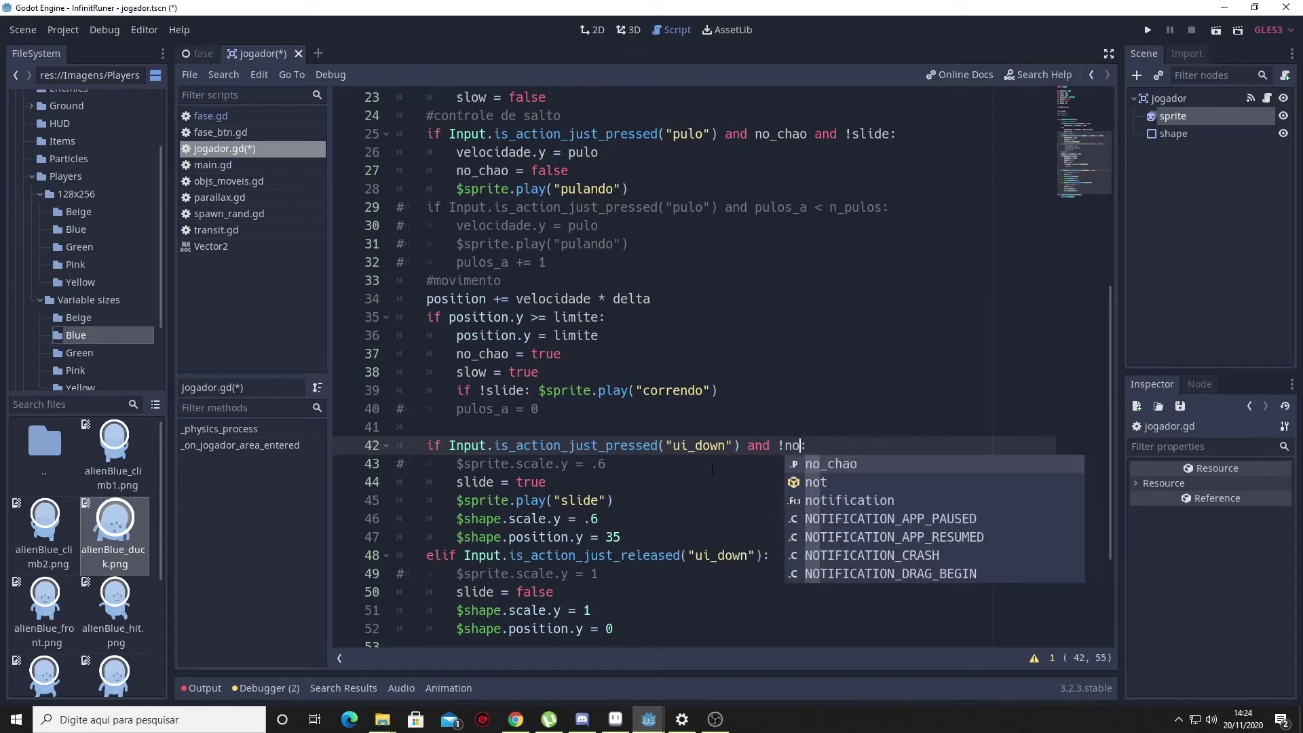
pyautogui.press('Return')
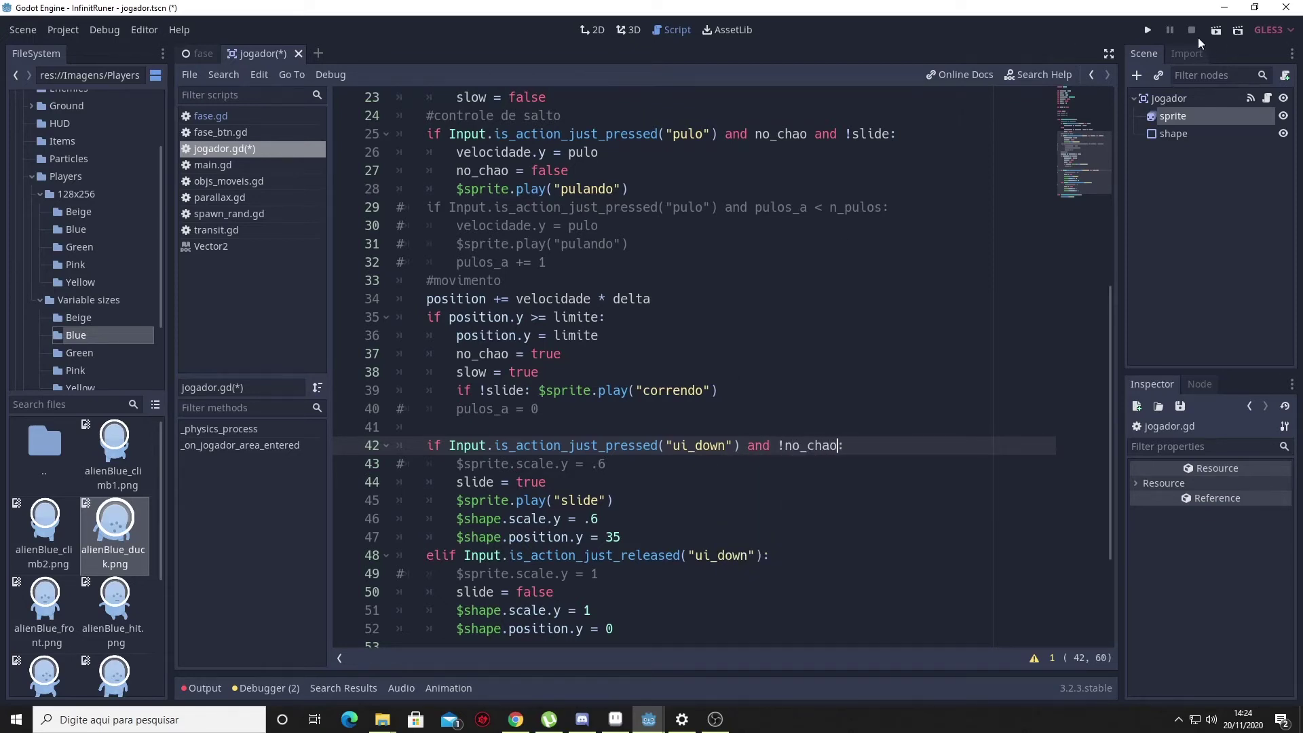
# Step: Run the game and test the alien's jumping a few times
pyautogui.click(1217, 31)
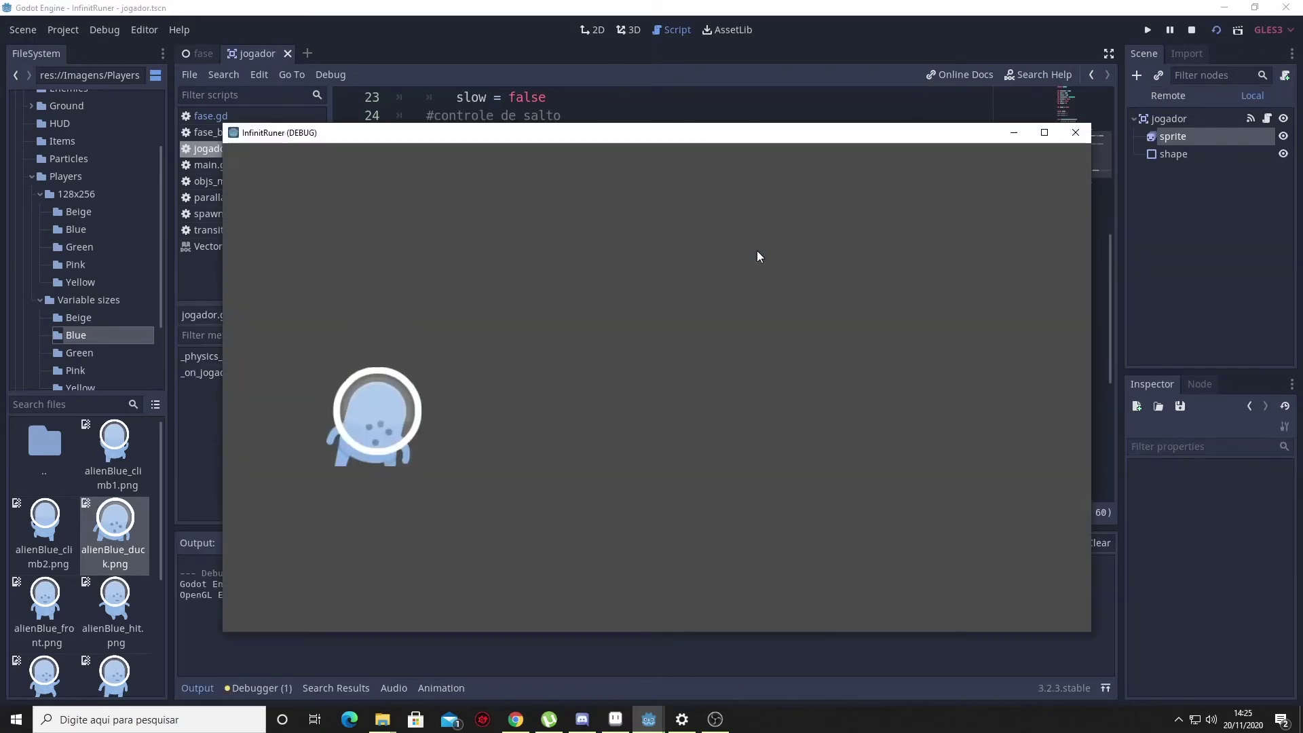
pyautogui.press('space')
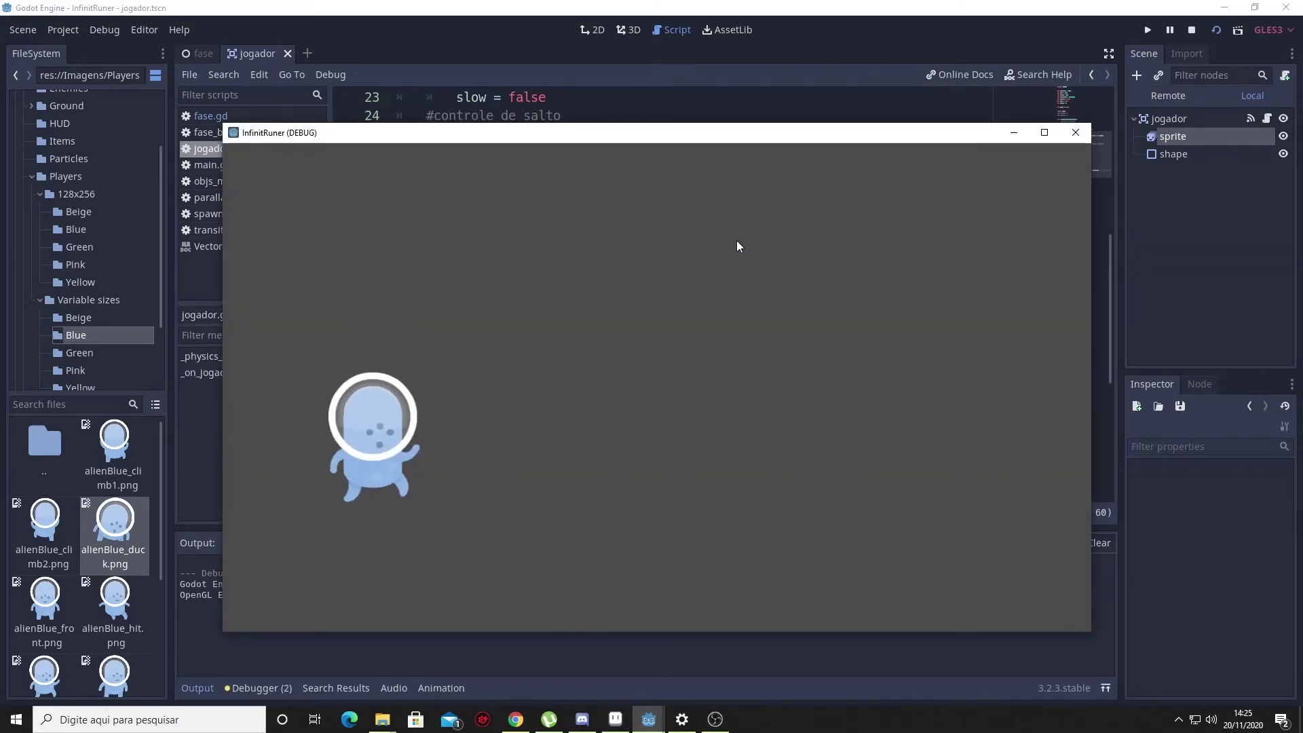
pyautogui.press('space')
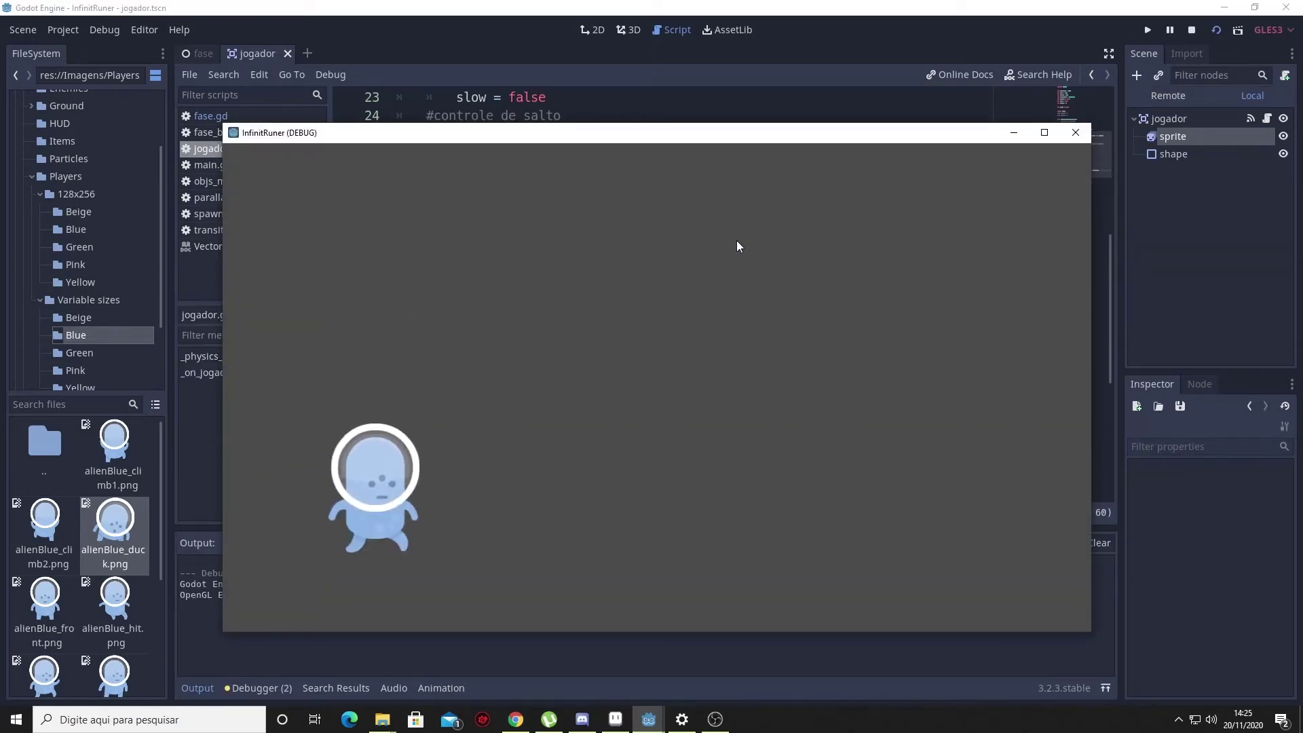
pyautogui.press('space')
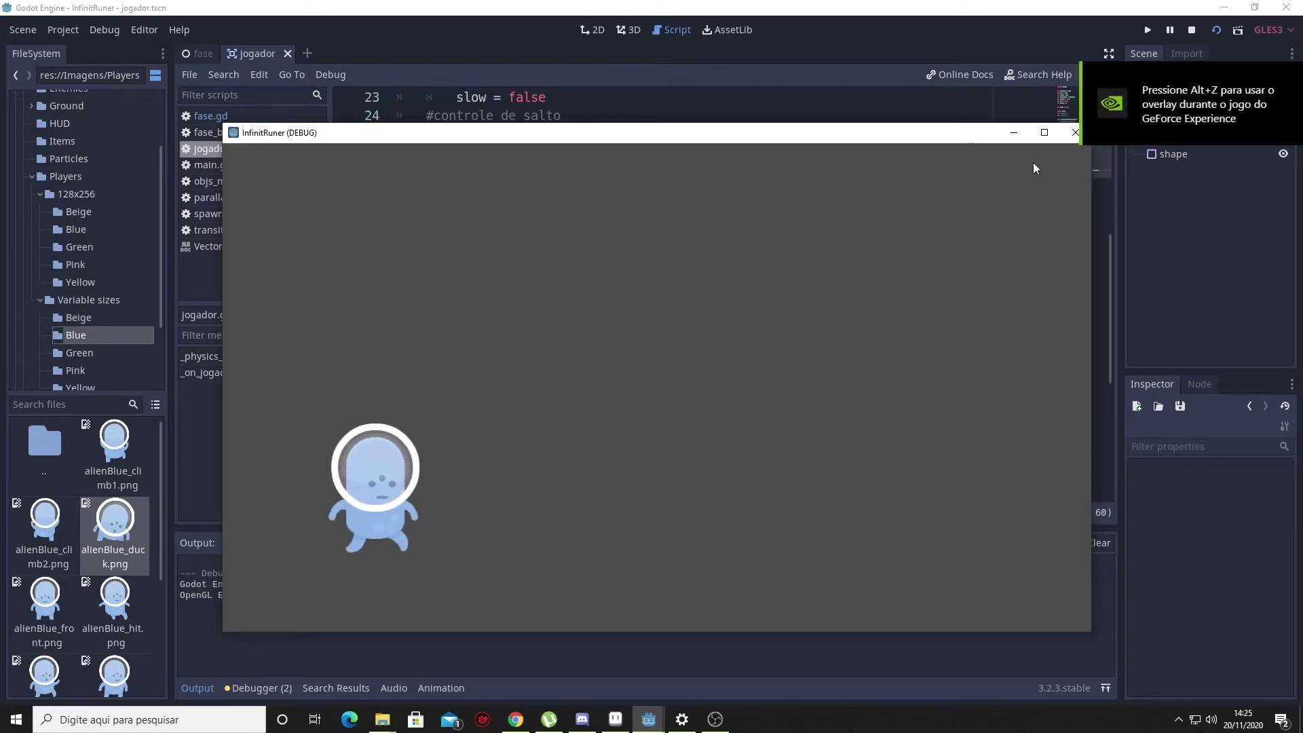
# Step: Remove the '!' before no_chao, rerun the game, and test ducking with the down arrow
pyautogui.click(1075, 132)
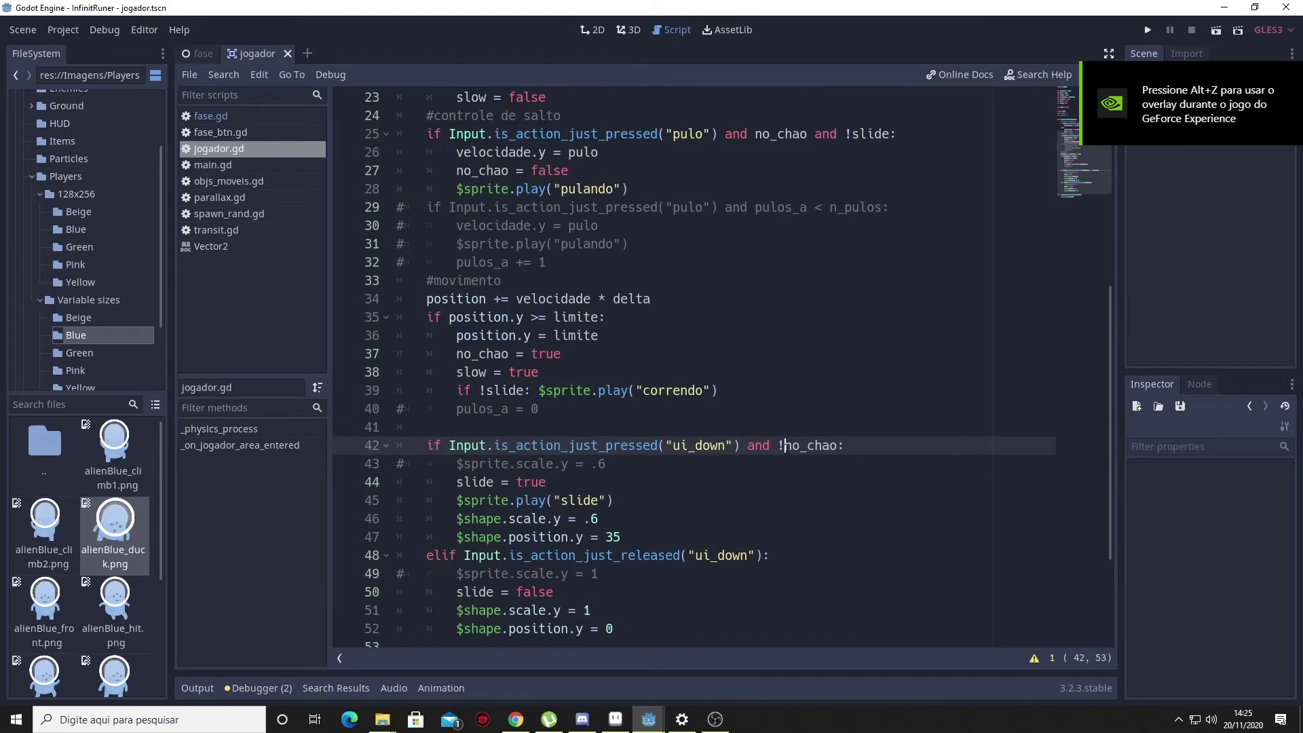
pyautogui.press('BackSpace')
pyautogui.press('F5')
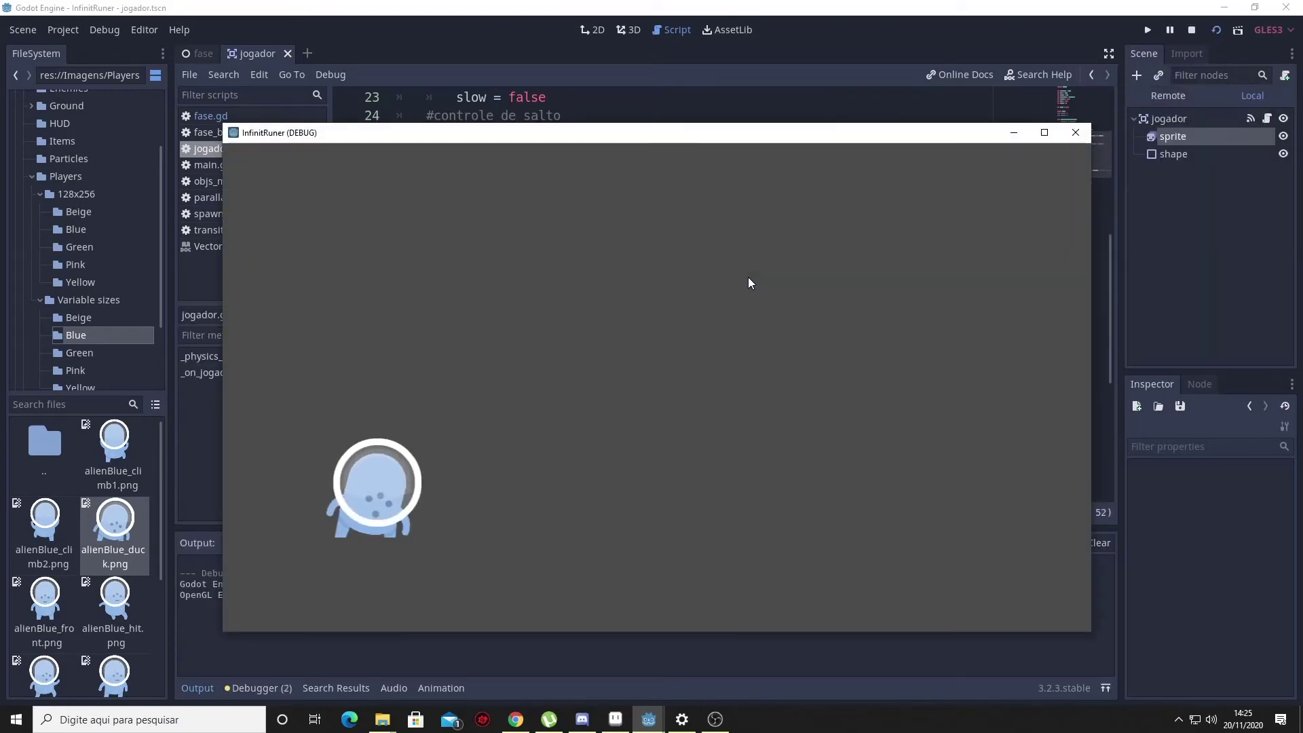
pyautogui.press('space')
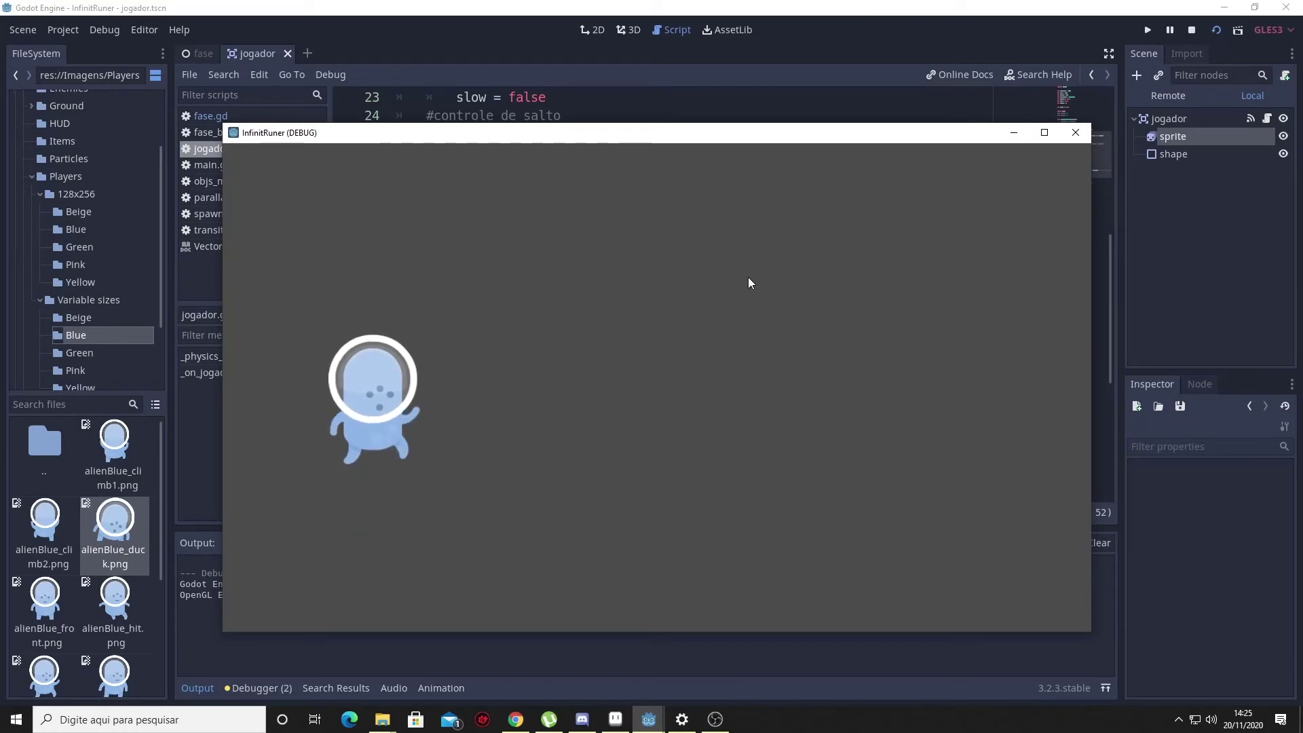
pyautogui.press('Down')
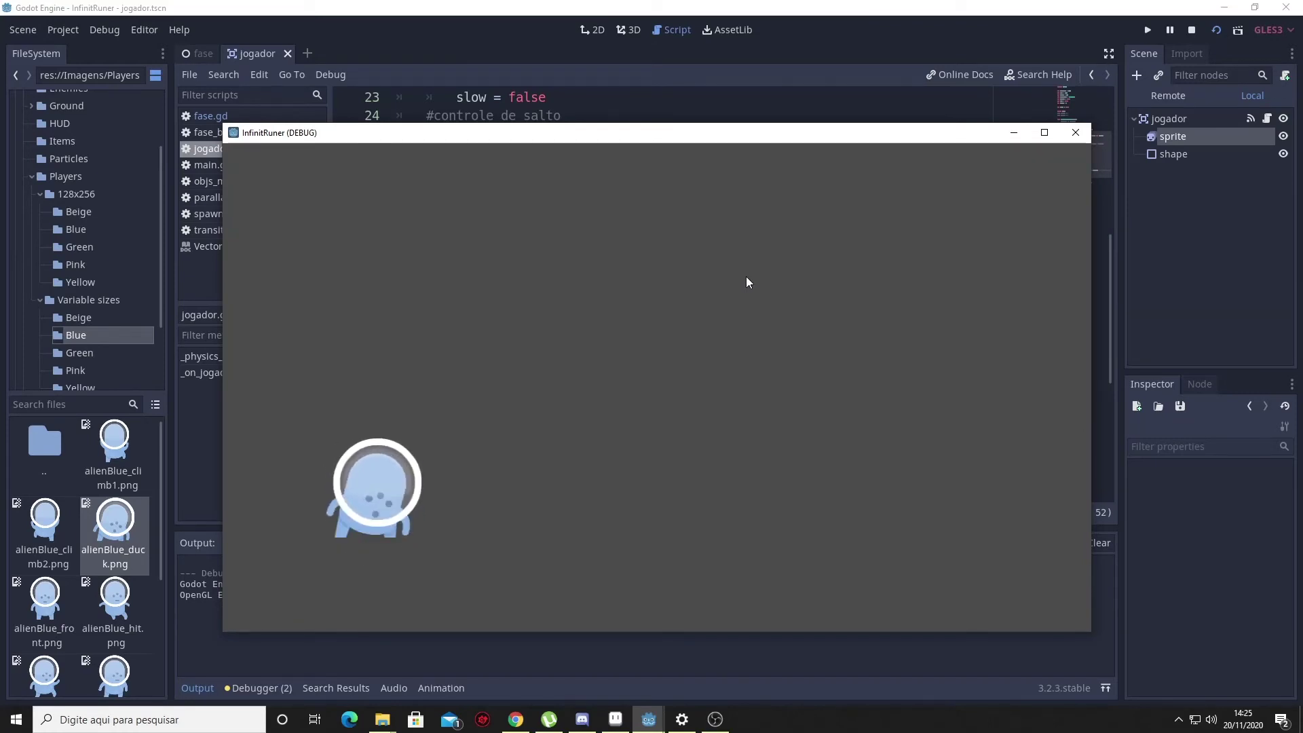
pyautogui.press('Down')
pyautogui.press('Down')
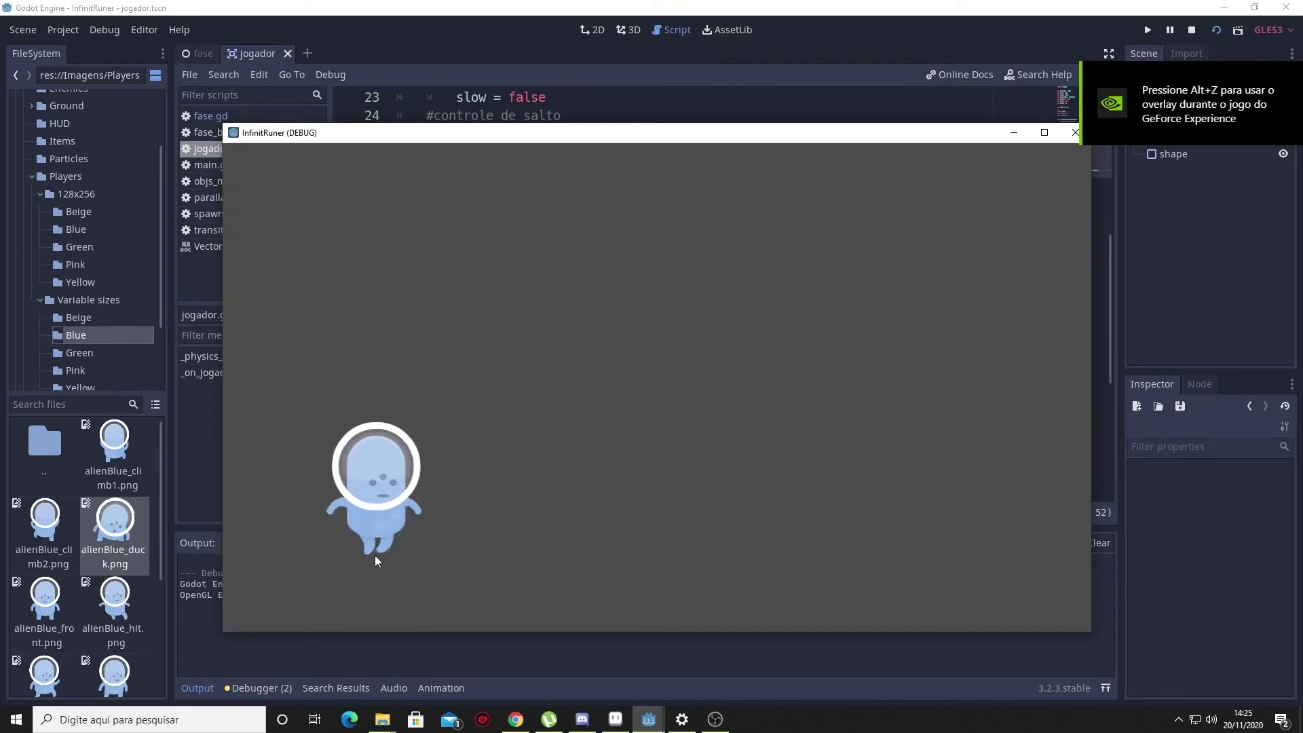
pyautogui.press('Down')
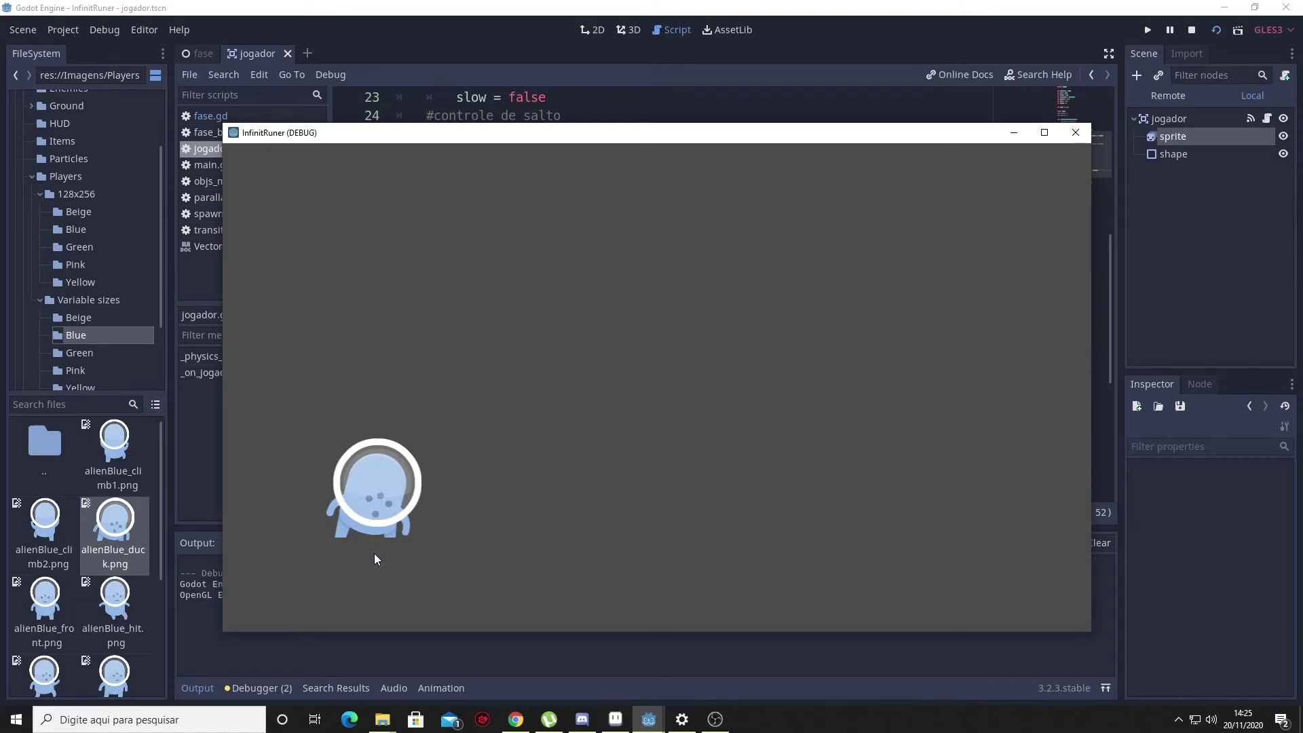
pyautogui.press('Down')
pyautogui.press('Down')
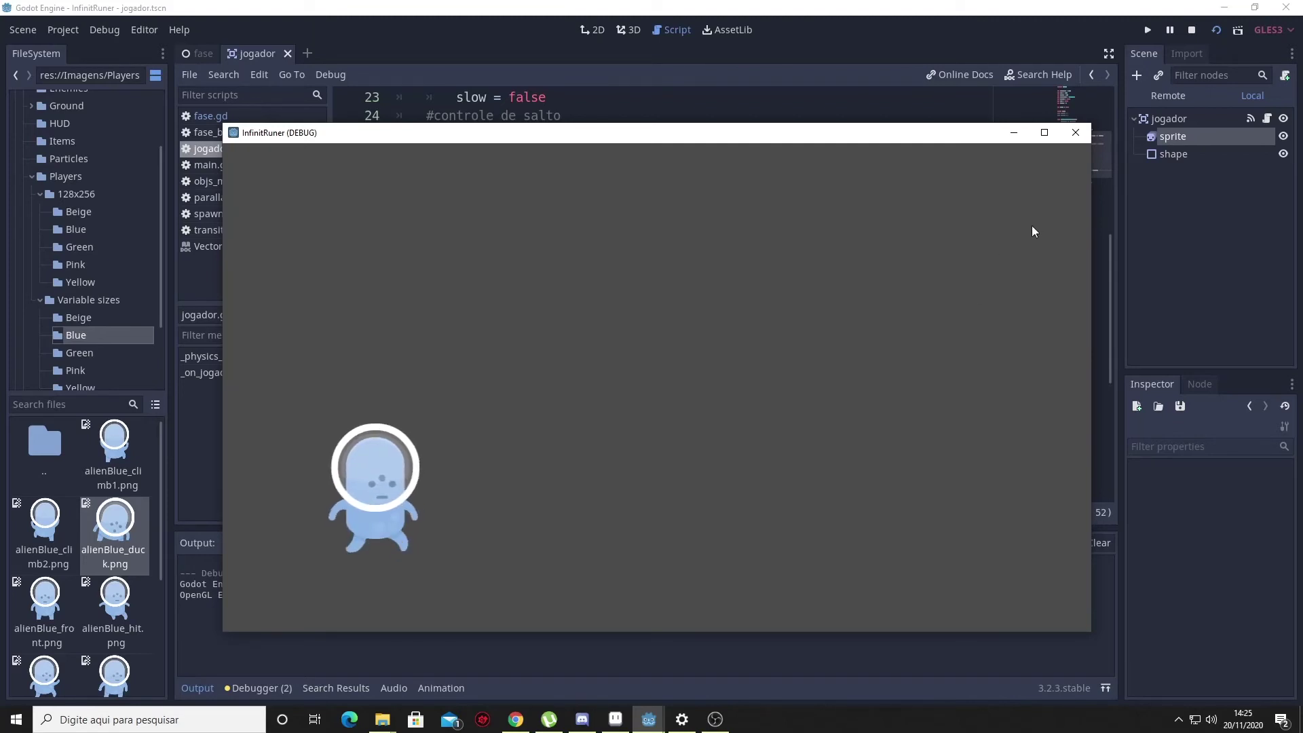
# Step: Close the game and turn a duplicate of line 45 into '$sprite.position.y' on line 46
pyautogui.click(1076, 137)
pyautogui.scroll(-1, 608, 484)
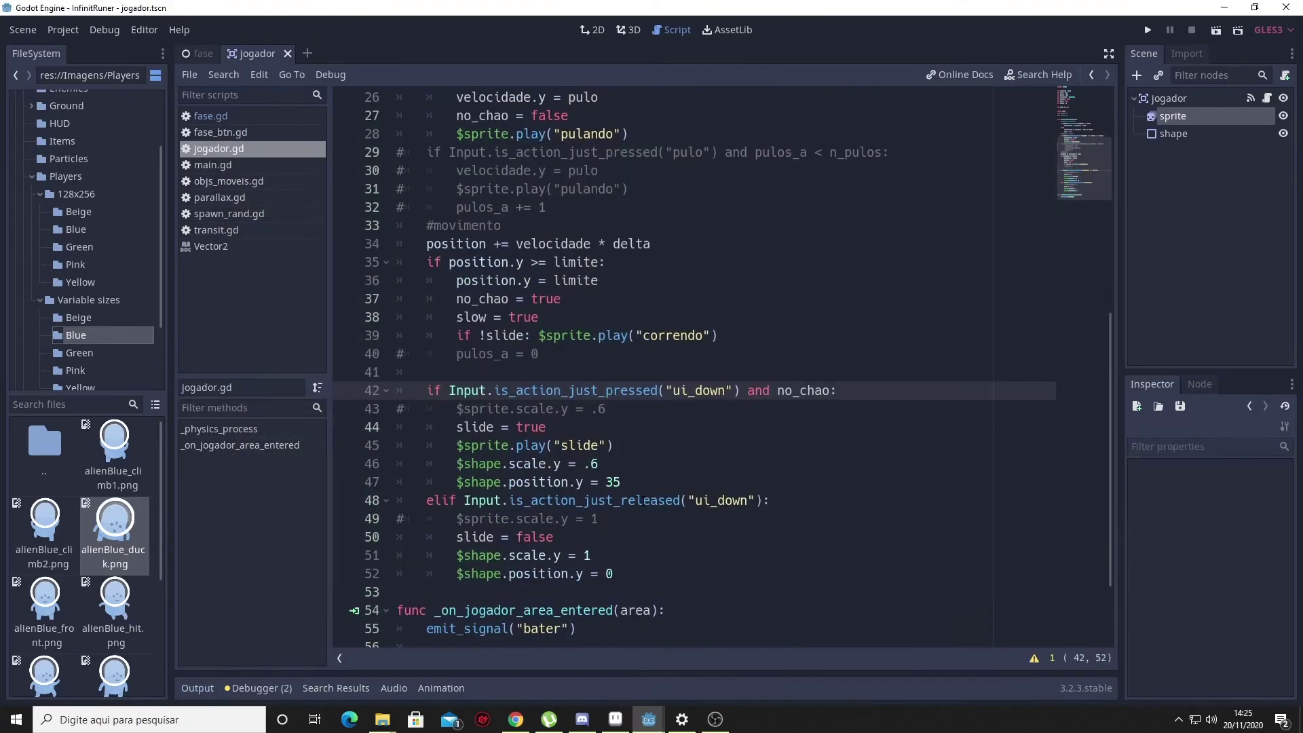
pyautogui.click(623, 443)
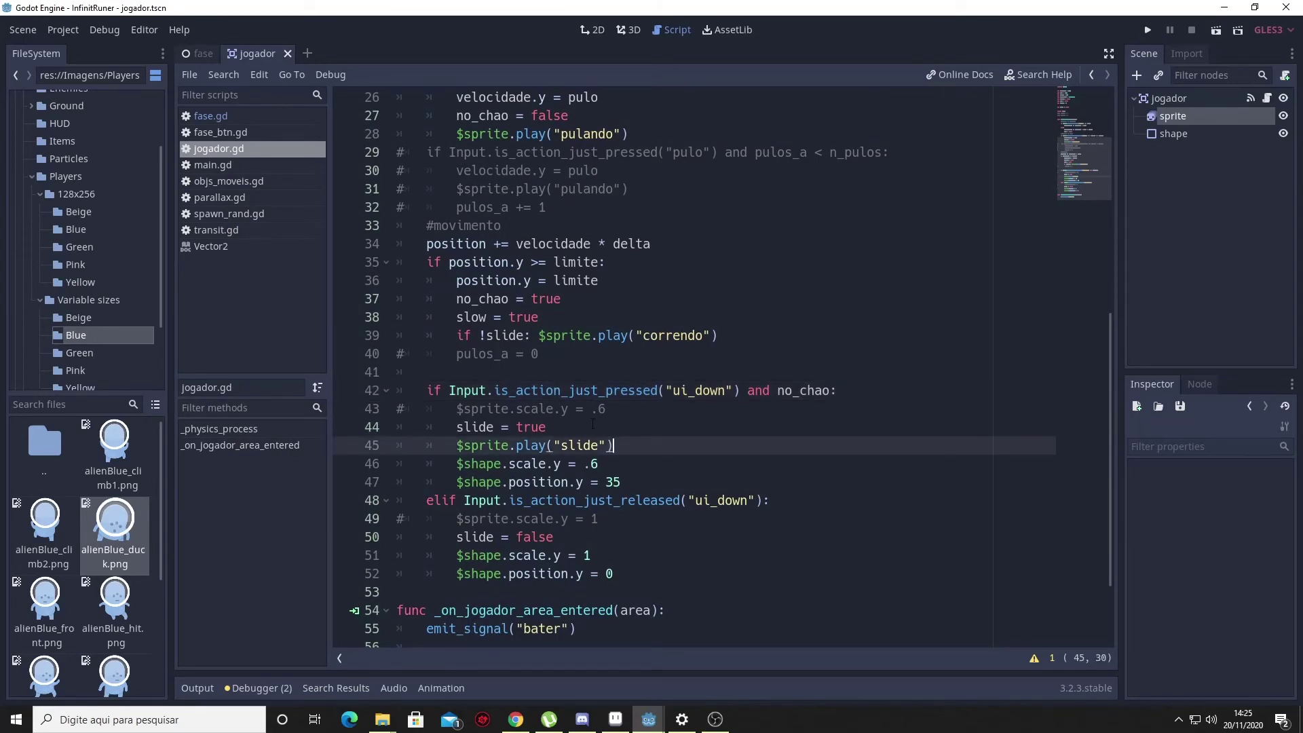
pyautogui.hotkey('ctrl', 'd')
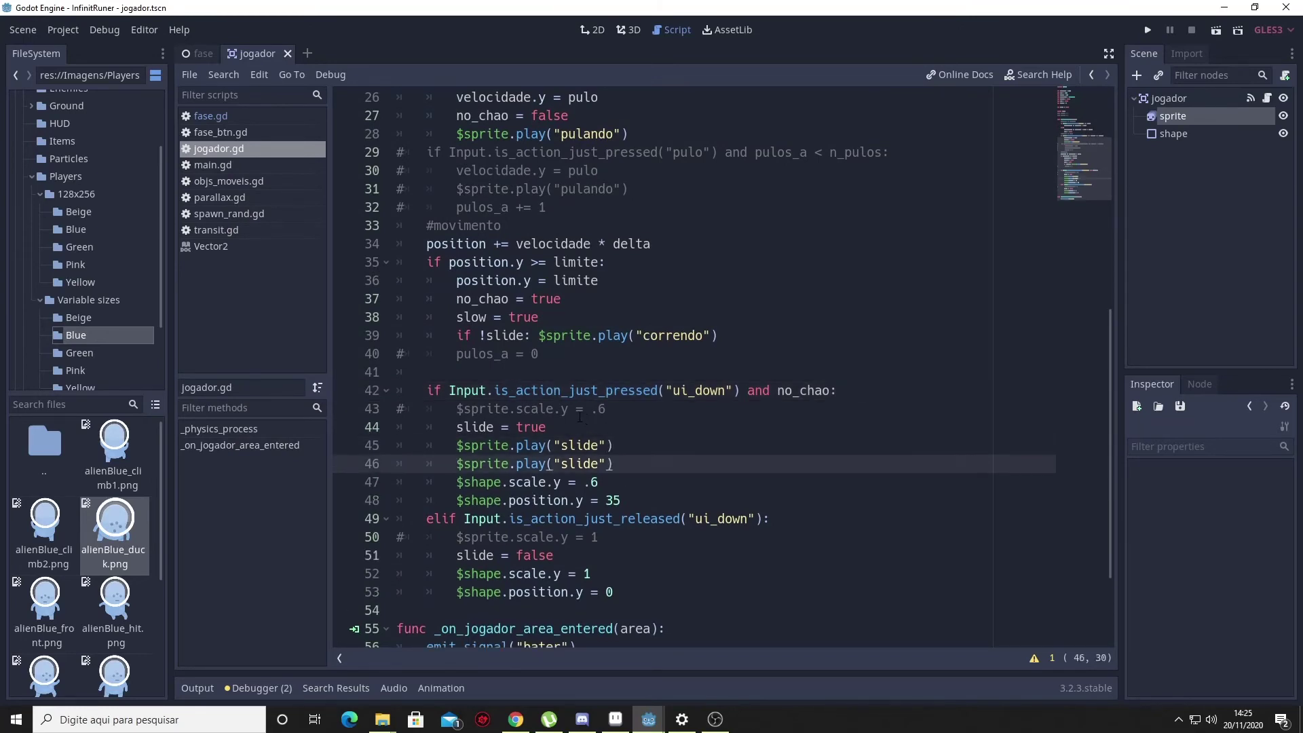
pyautogui.press('BackSpace')
pyautogui.press('BackSpace')
pyautogui.press('BackSpace')
pyautogui.press('BackSpace')
pyautogui.press('BackSpace')
pyautogui.press('BackSpace')
pyautogui.press('BackSpace')
pyautogui.press('BackSpace')
pyautogui.write('os')
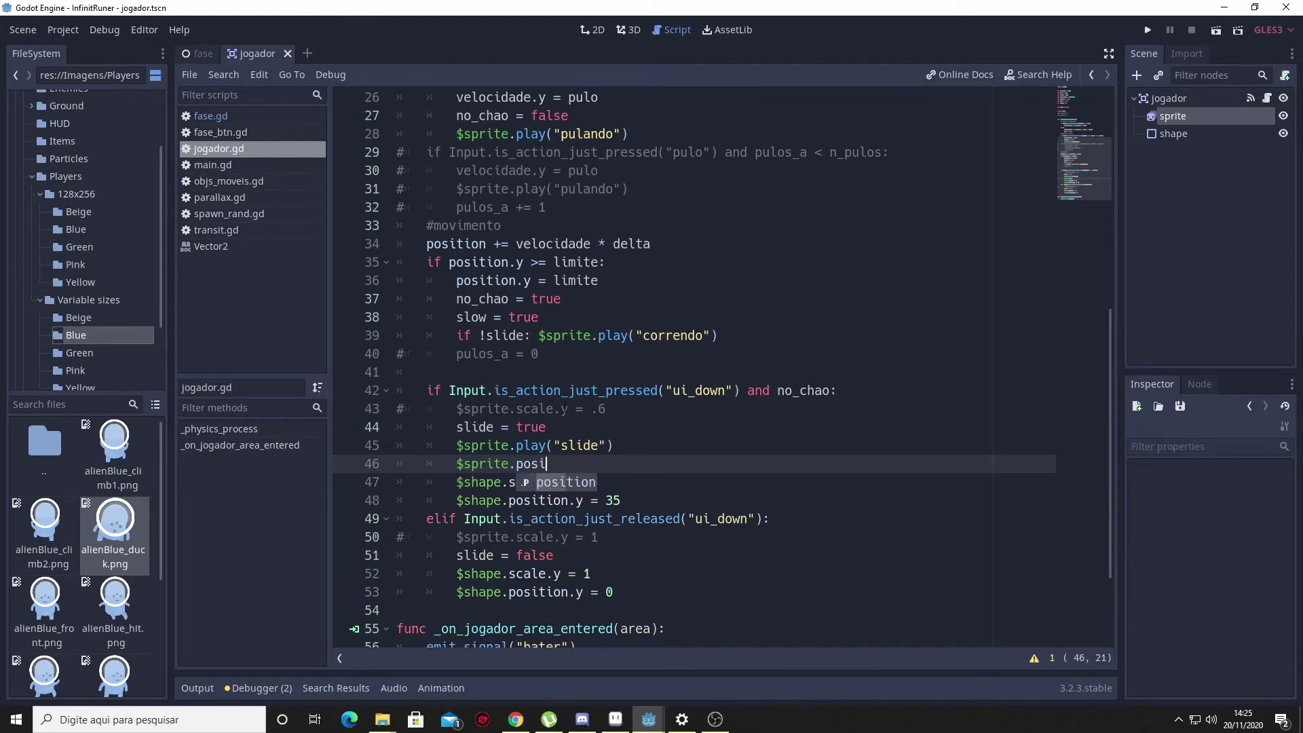
pyautogui.press('Return')
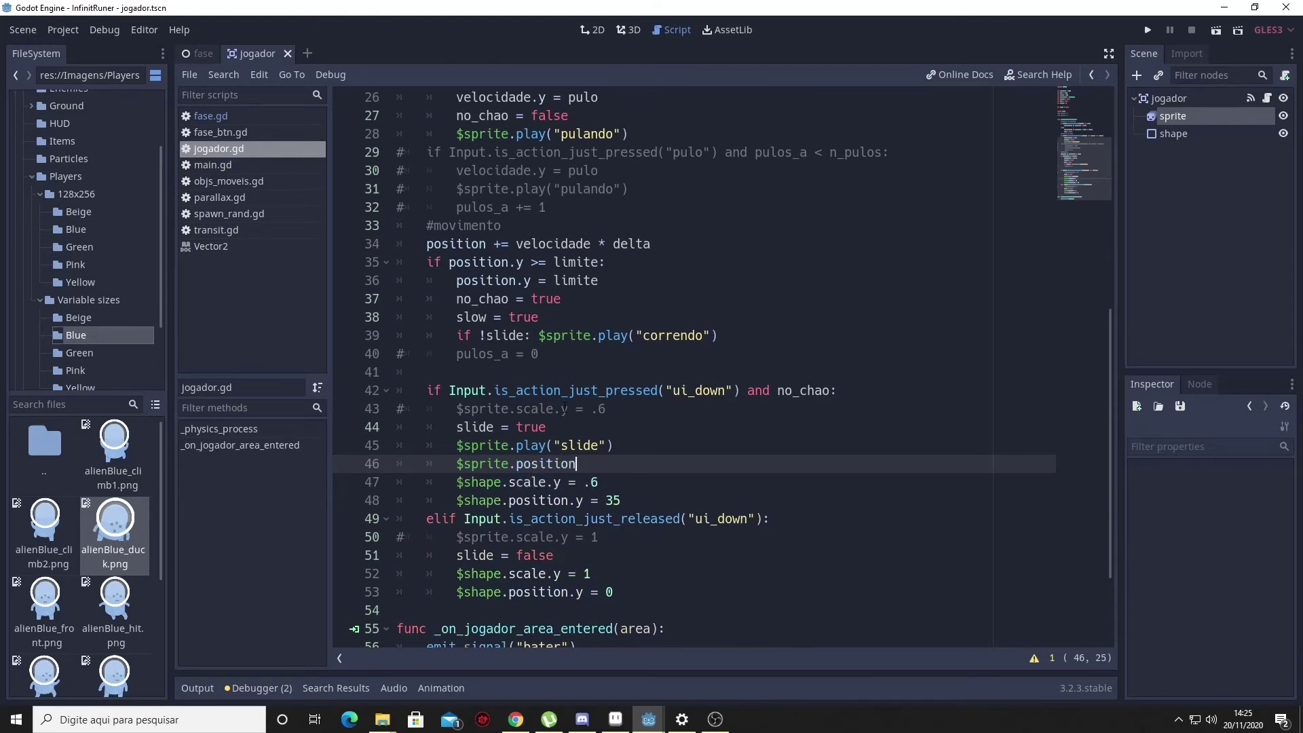
pyautogui.write('.y')
# Step: Delete the stray '=' on line 46, then trial-move the sprite in 2D and undo back to 0, 91
pyautogui.press('BackSpace')
pyautogui.click(1172, 119)
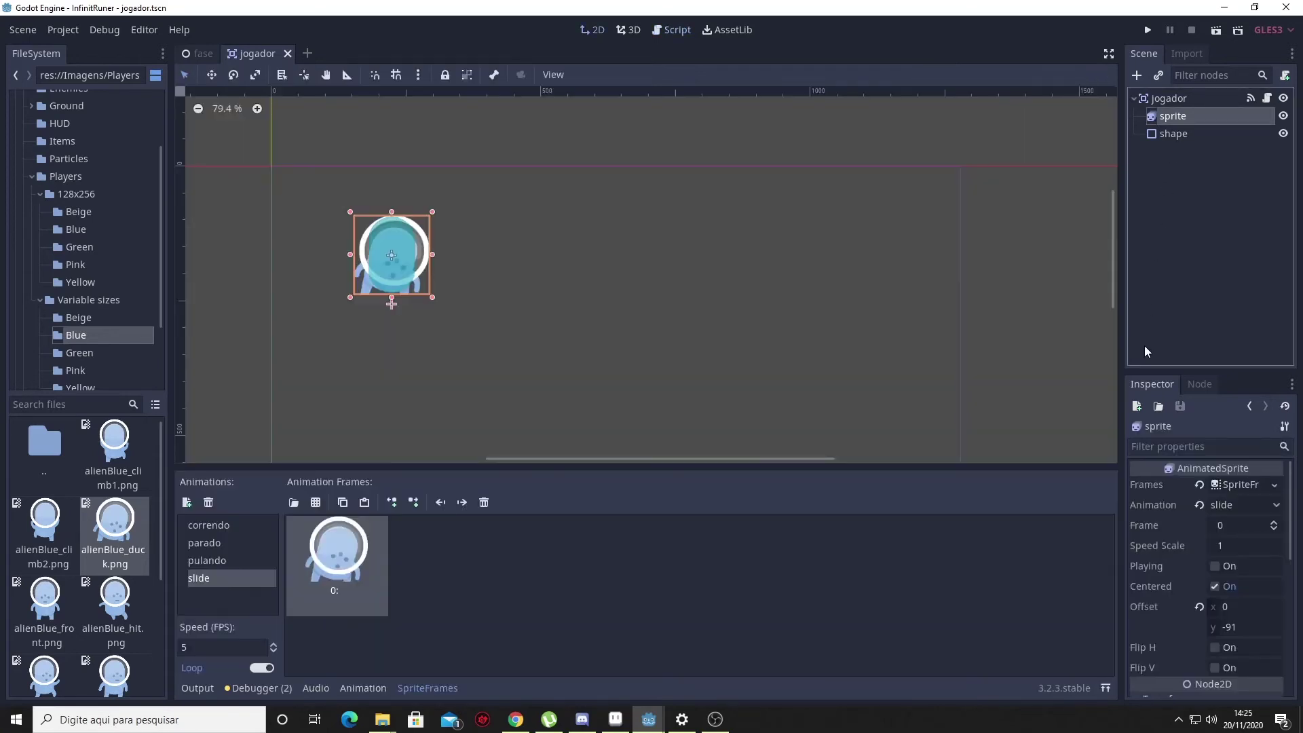
pyautogui.scroll(-2, 1187, 528)
pyautogui.scroll(-1, 1183, 526)
pyautogui.scroll(-2, 1183, 538)
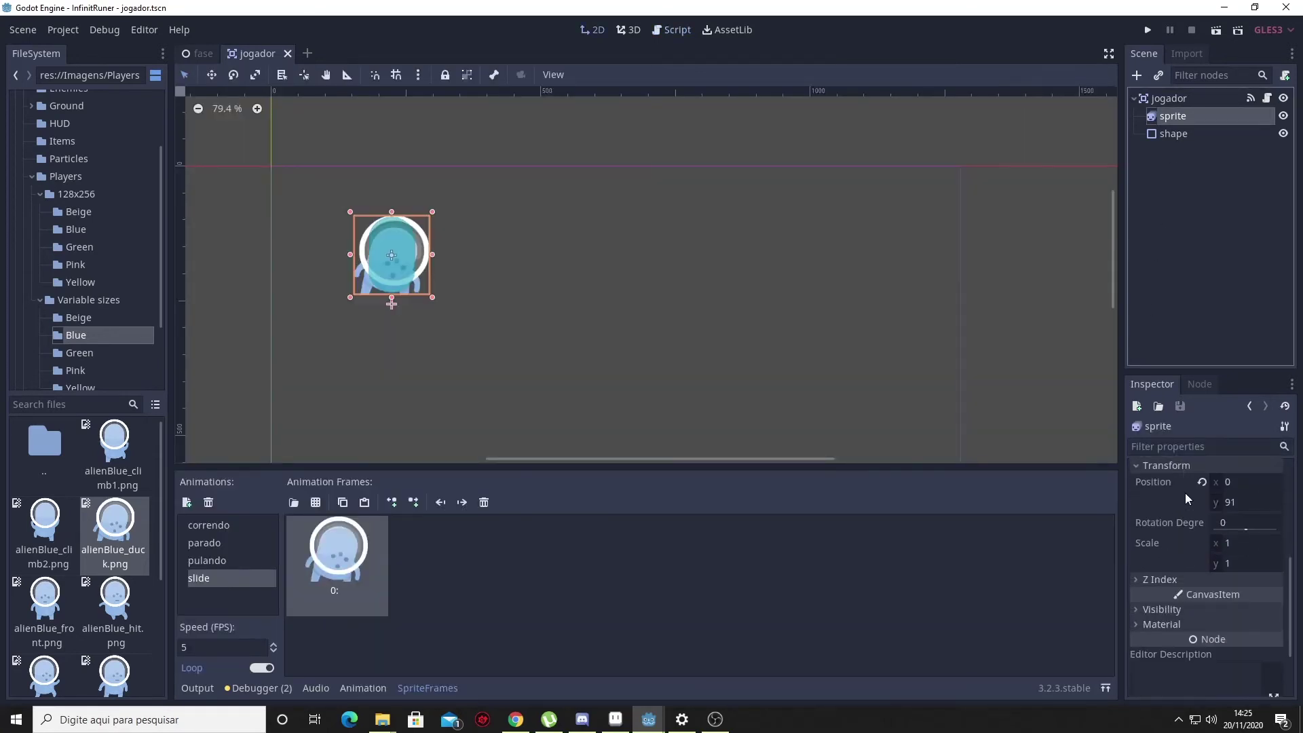
pyautogui.scroll(1, 1185, 493)
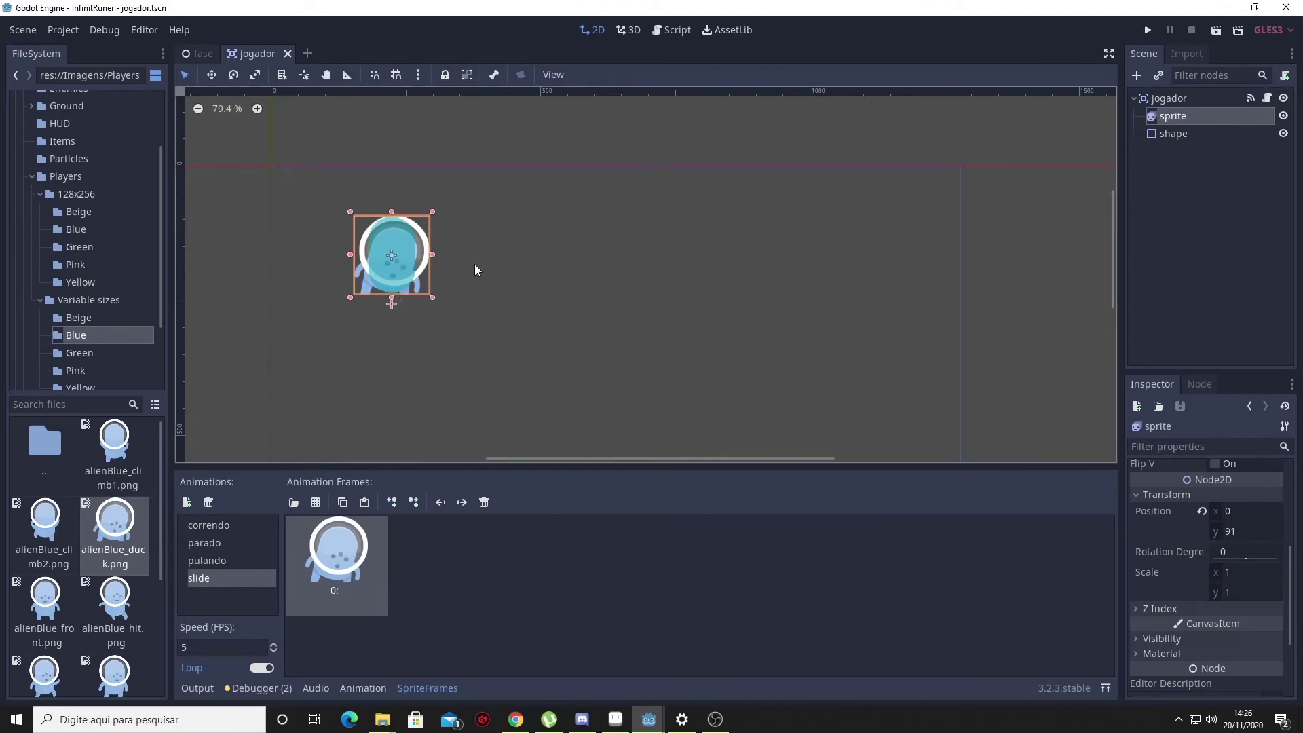
pyautogui.moveTo(475, 271)
pyautogui.keyDown('alt'); pyautogui.mouseDown()
pyautogui.moveTo(476, 281)
pyautogui.moveTo(477, 267)
pyautogui.mouseUp(); pyautogui.keyUp('alt')
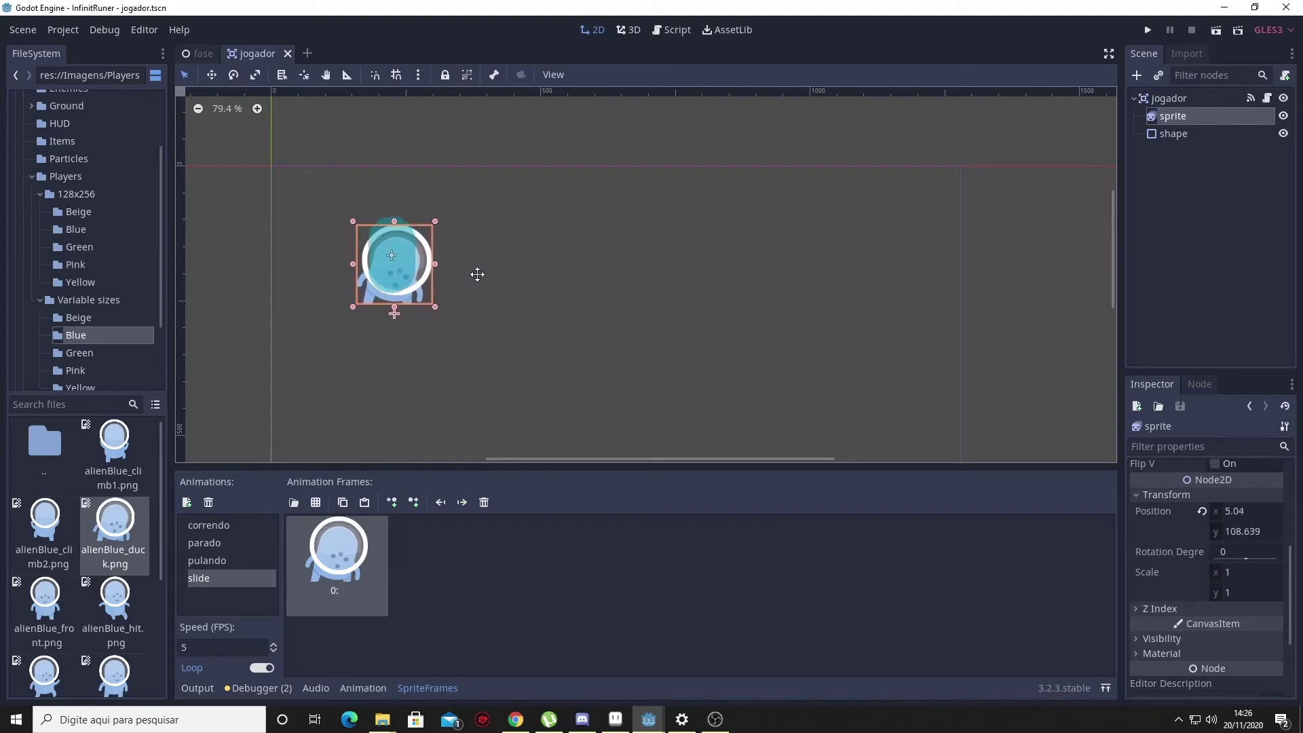
pyautogui.hotkey('ctrl', 'z')
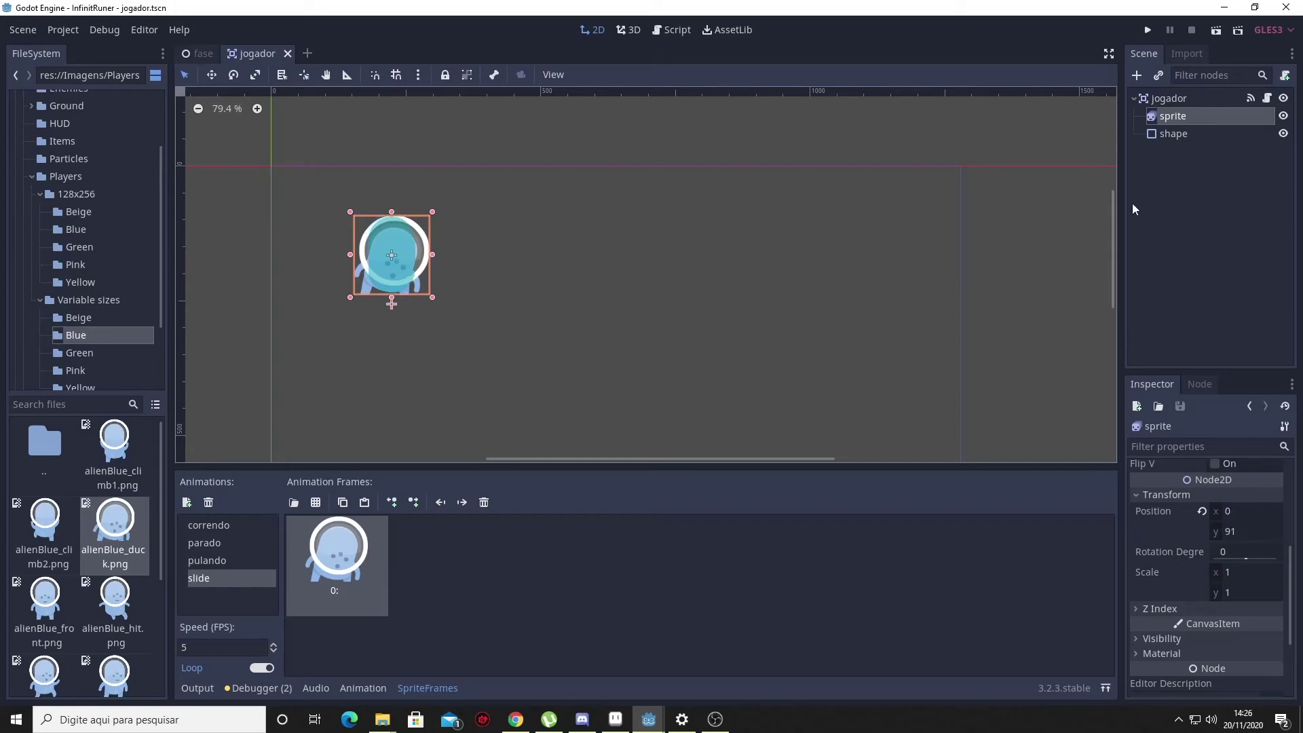
# Step: In jogador.gd, set the sprite position y to 120 when sliding and paste it back as 91 after 'slide = false'
pyautogui.click(1268, 101)
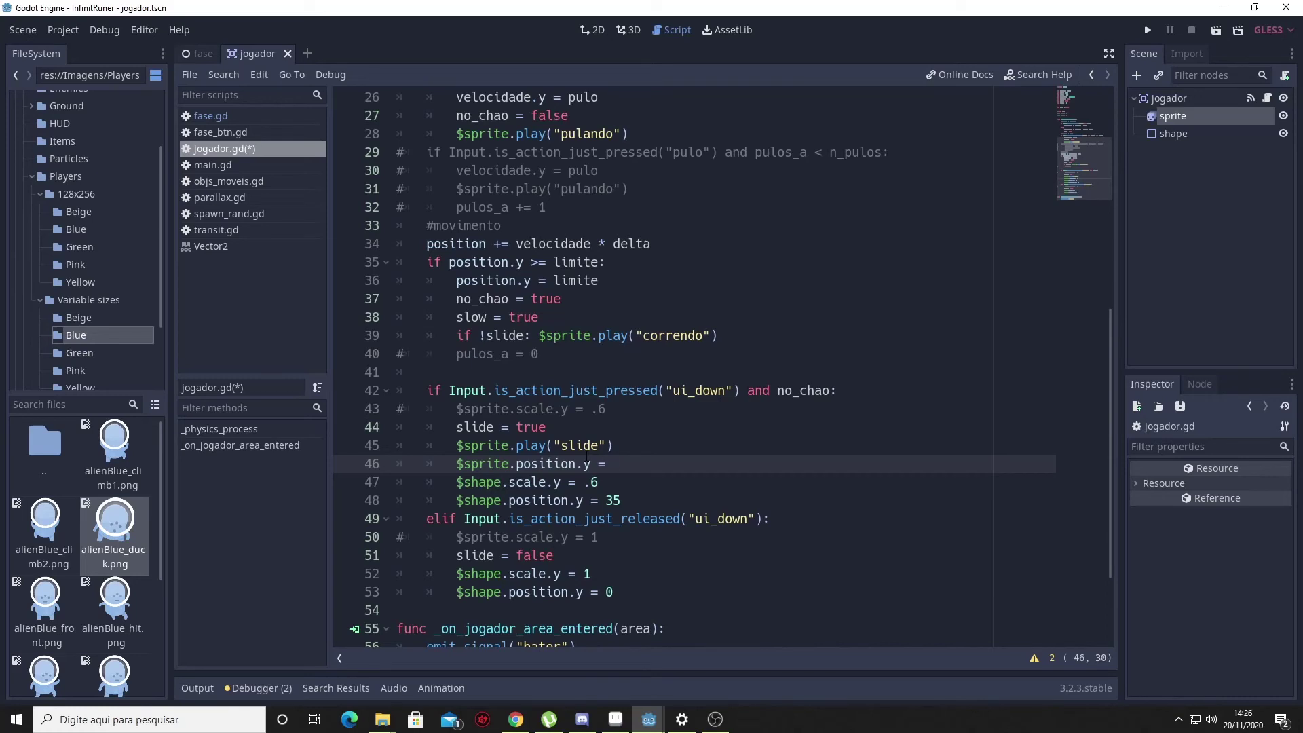
pyautogui.write('120')
pyautogui.click(601, 557)
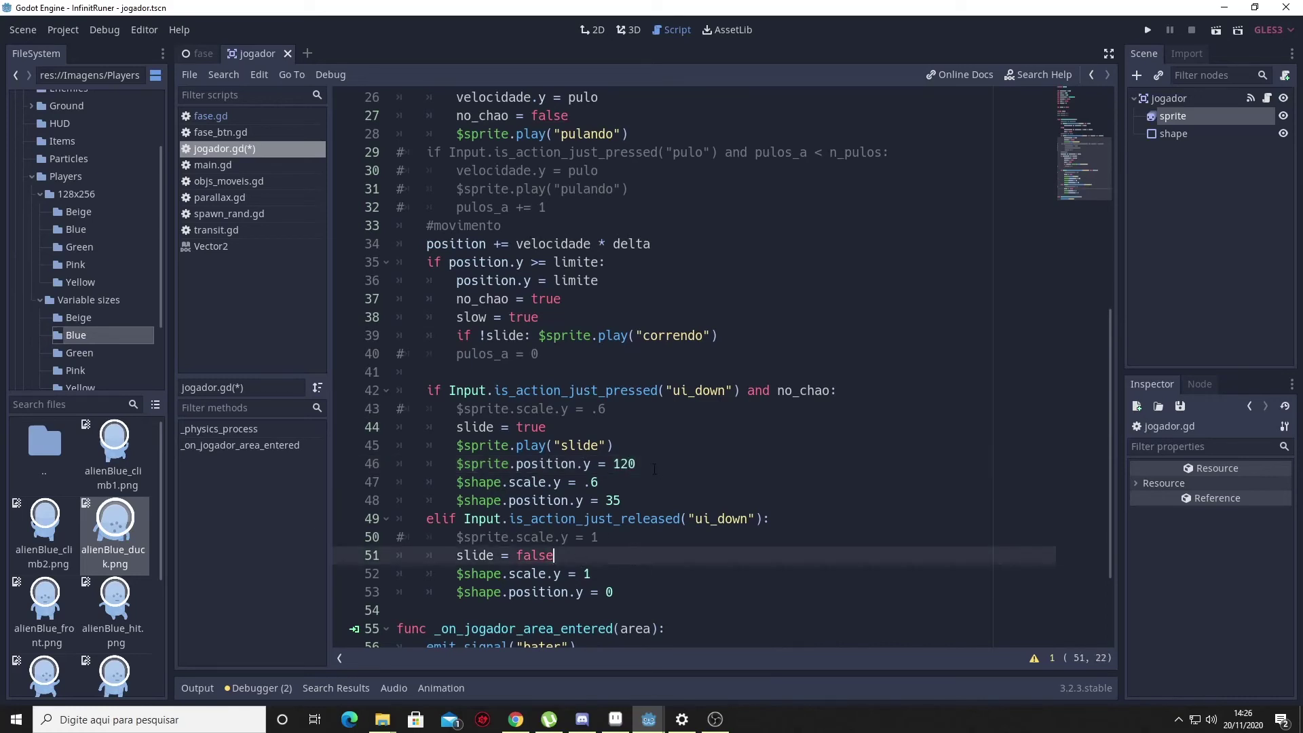
pyautogui.moveTo(654, 468); pyautogui.dragTo(456, 463)
pyautogui.hotkey('ctrl', 'c')
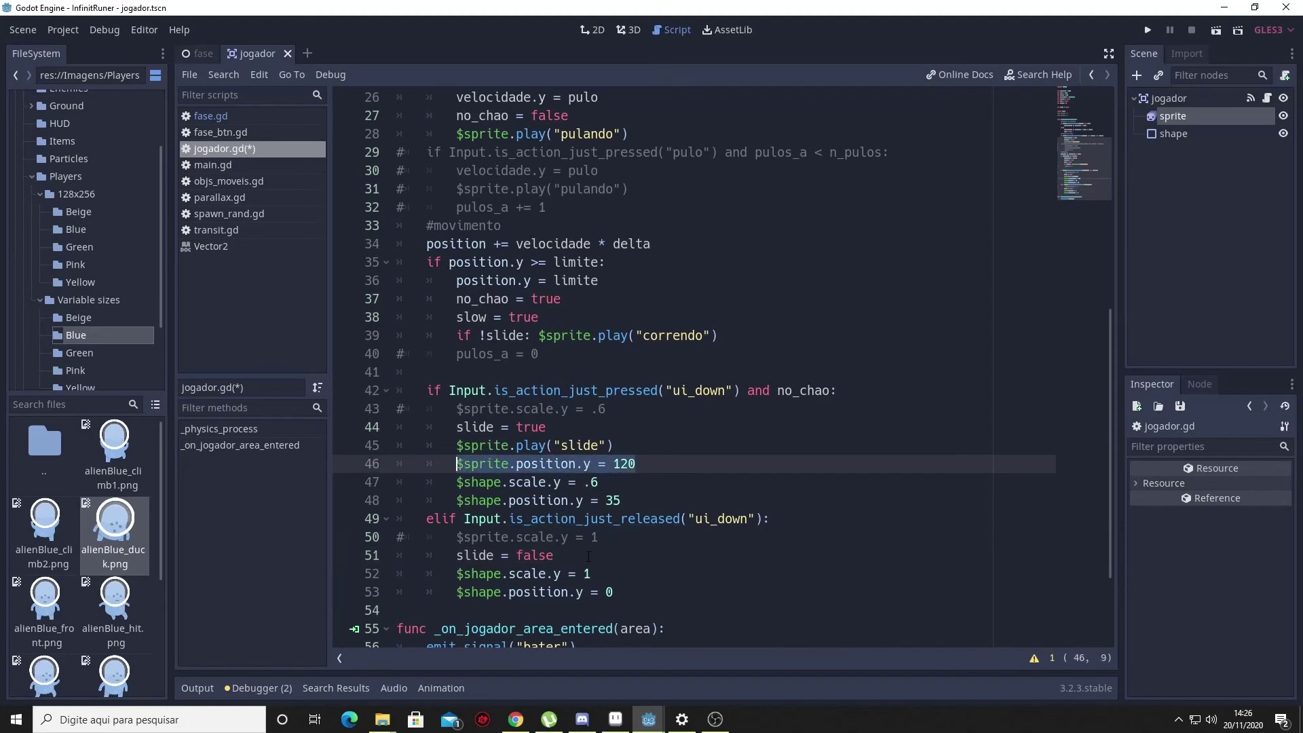
pyautogui.click(588, 557)
pyautogui.press('Return')
pyautogui.hotkey('ctrl', 'v')
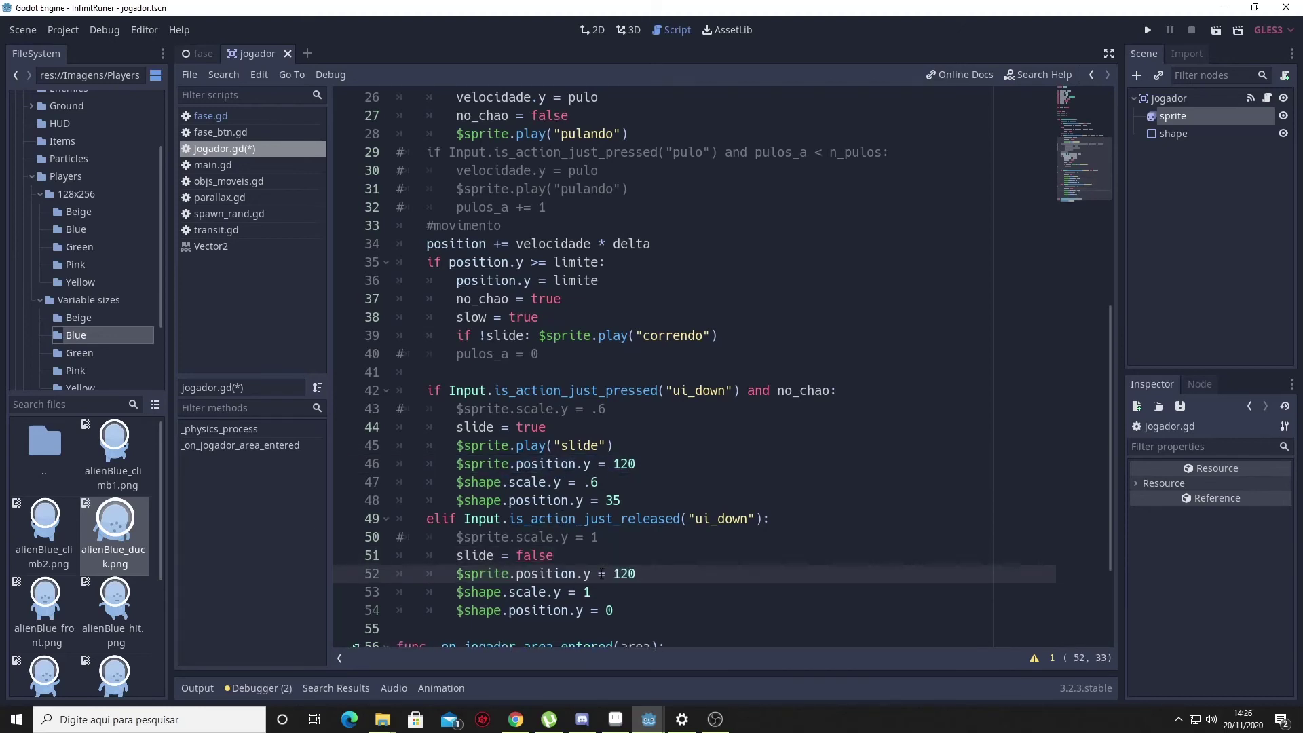
pyautogui.press('BackSpace')
pyautogui.press('BackSpace')
pyautogui.press('BackSpace')
pyautogui.write('91')
# Step: Run the player scene, test sliding with Down and jumping with Up, then close the window
pyautogui.click(1217, 31)
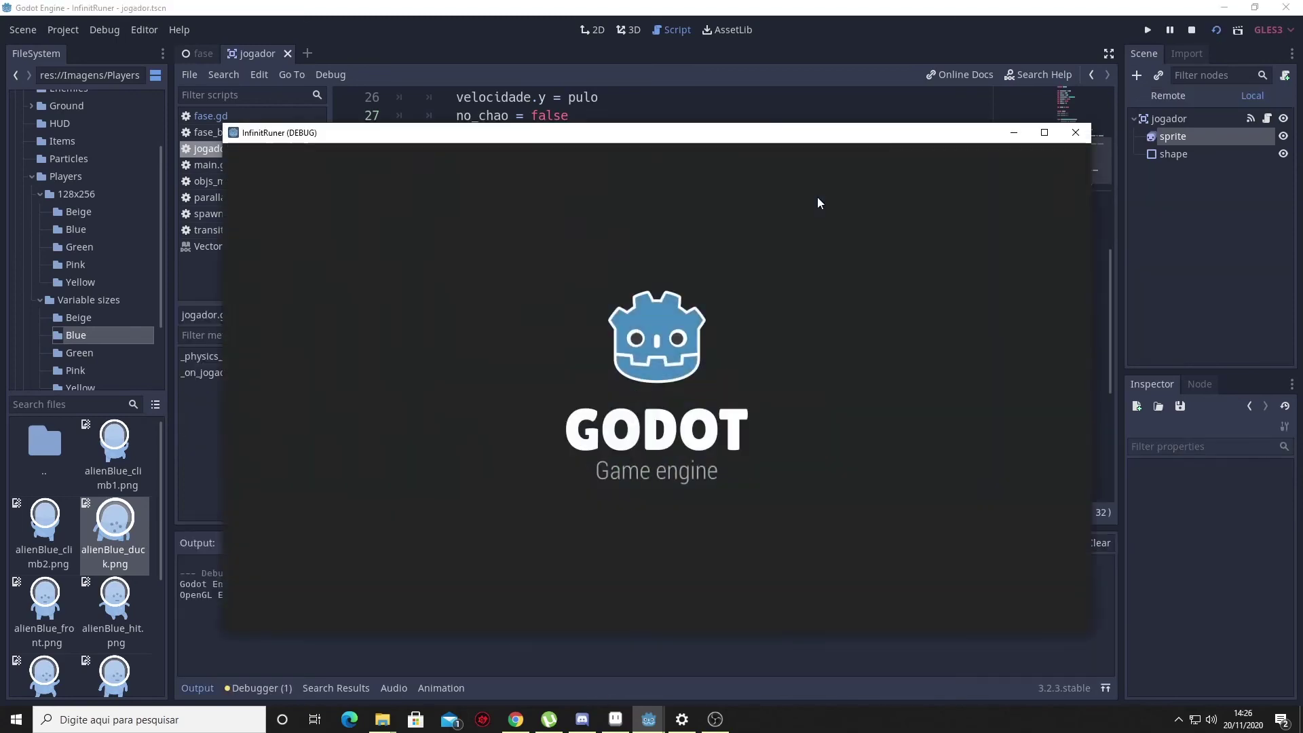
pyautogui.press('Down')
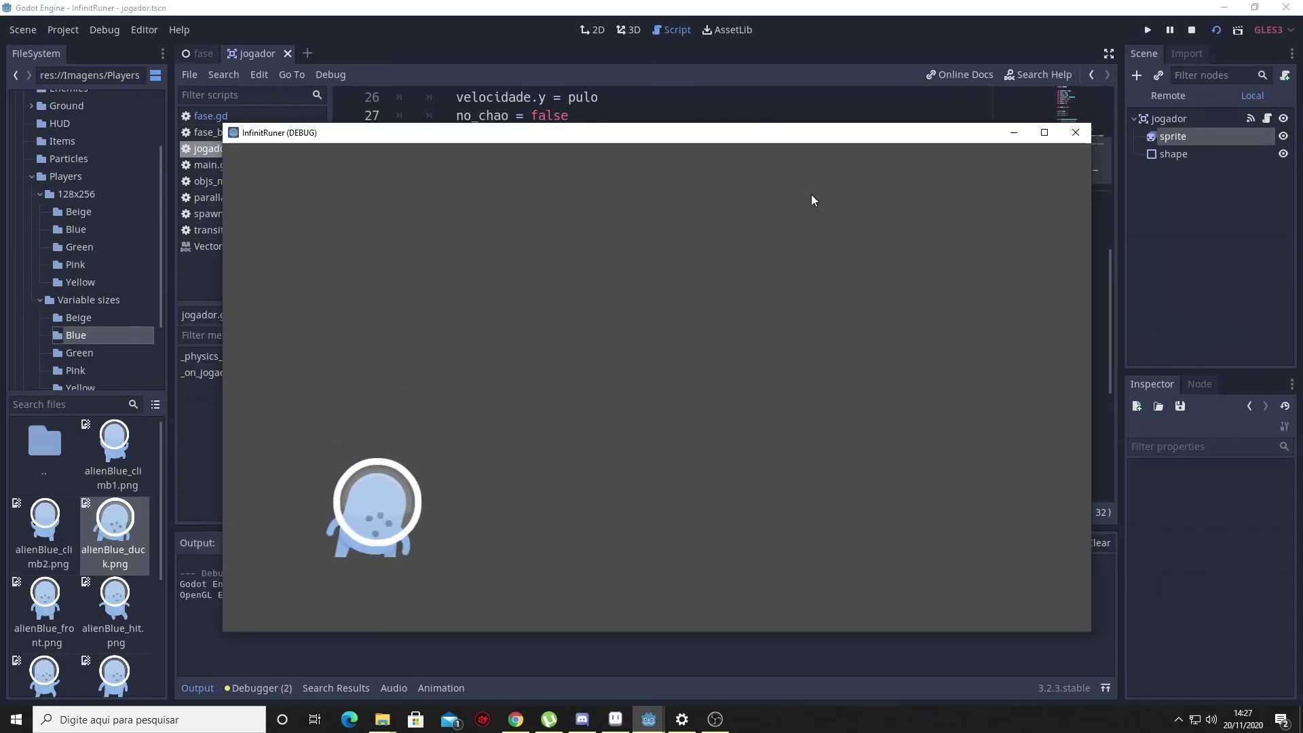
pyautogui.press('Up')
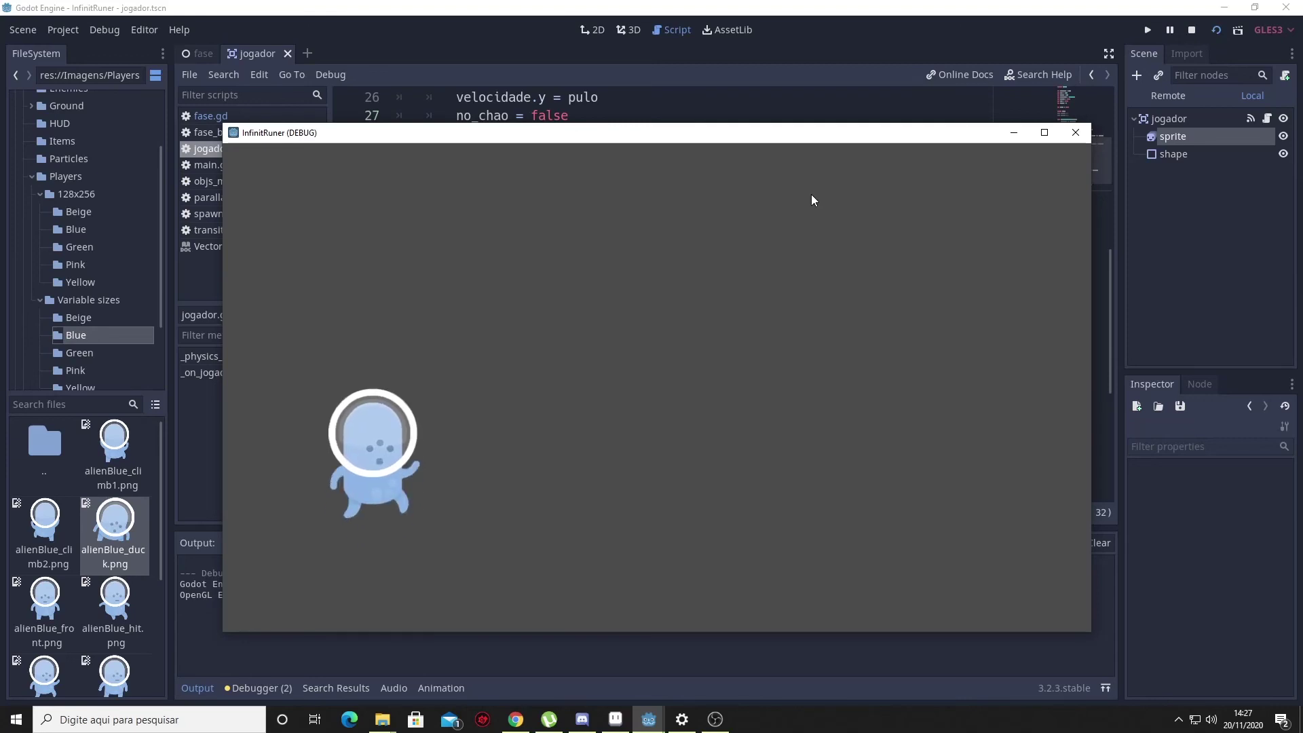
pyautogui.press('Up')
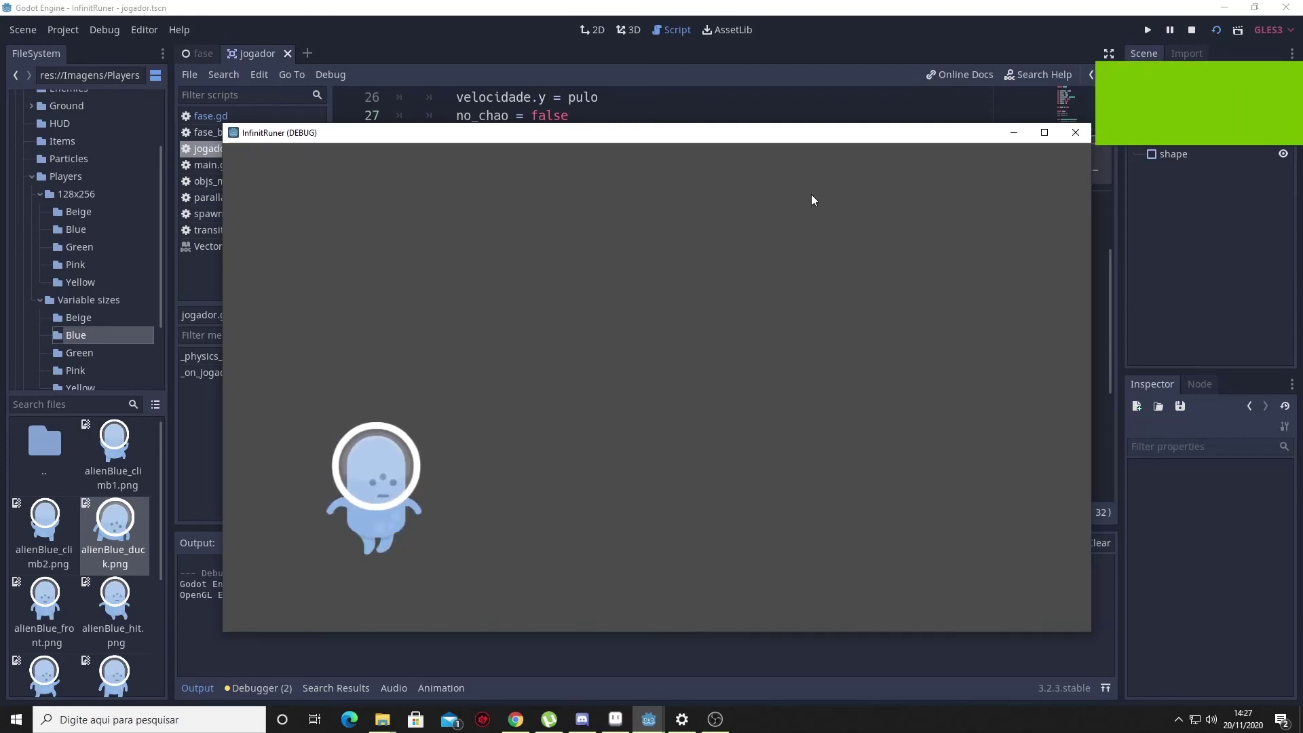
pyautogui.press('Down')
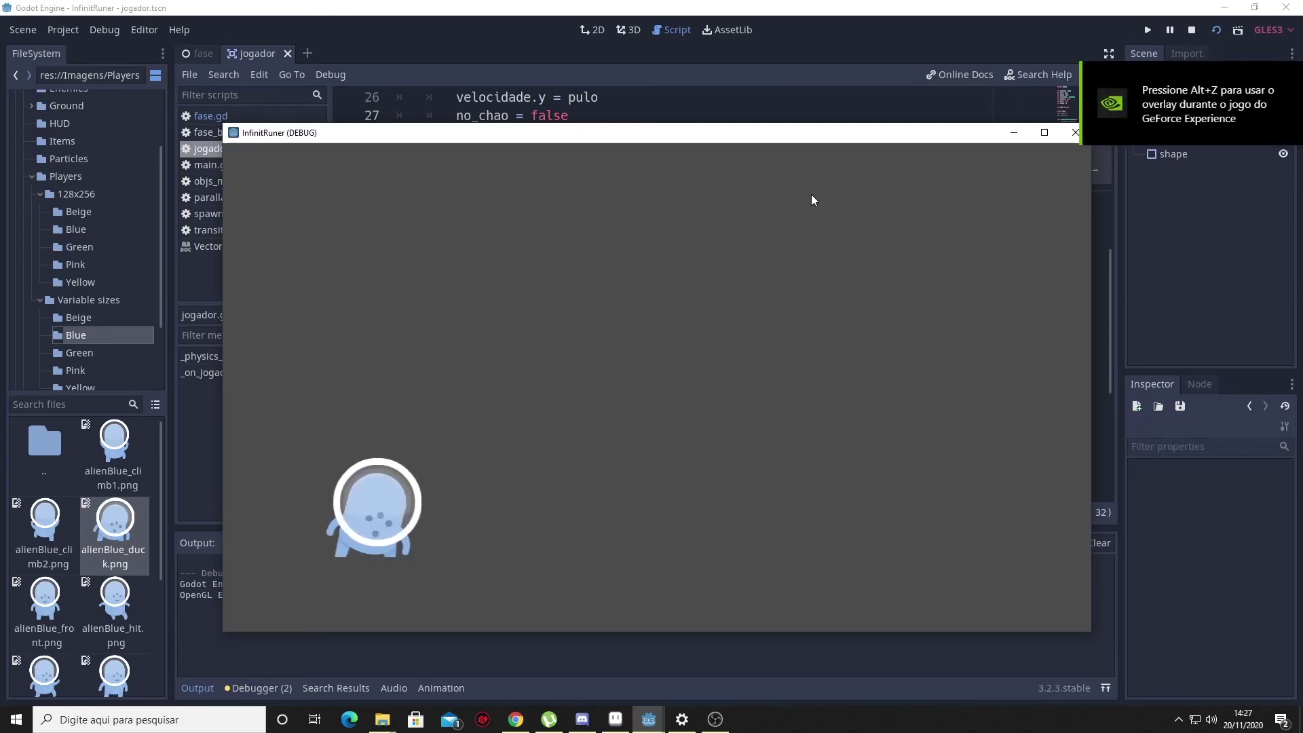
pyautogui.click(1074, 134)
# Step: Play the fase level, sliding under the saw and jumping over crates, rocks and pink monsters
pyautogui.click(198, 54)
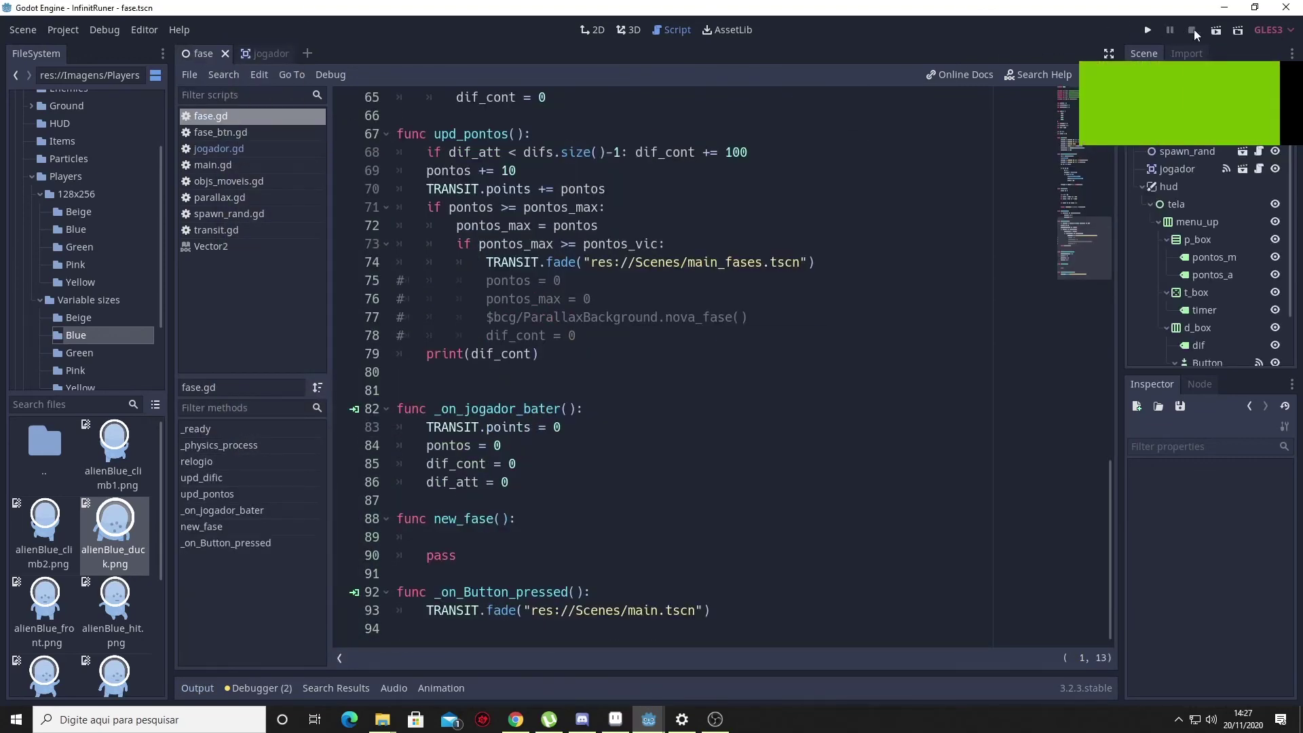
pyautogui.click(1215, 31)
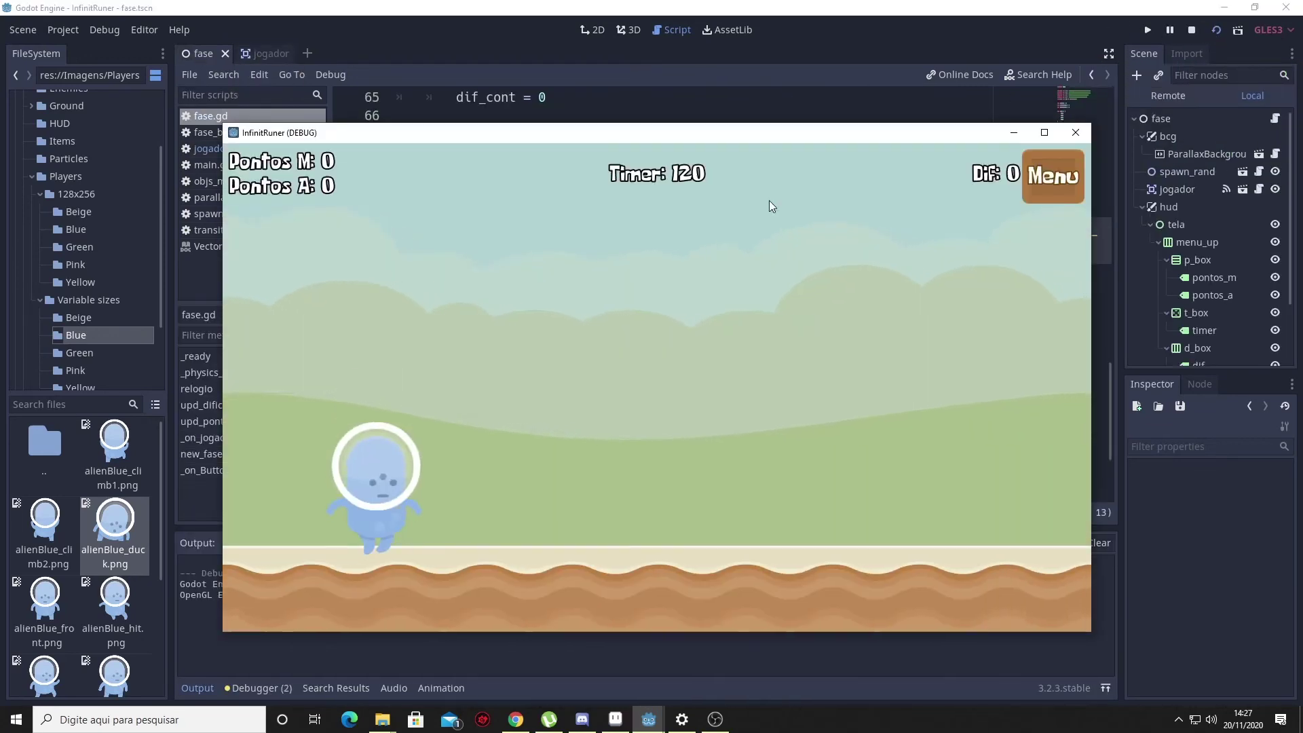
pyautogui.press('Down')
pyautogui.press('Up')
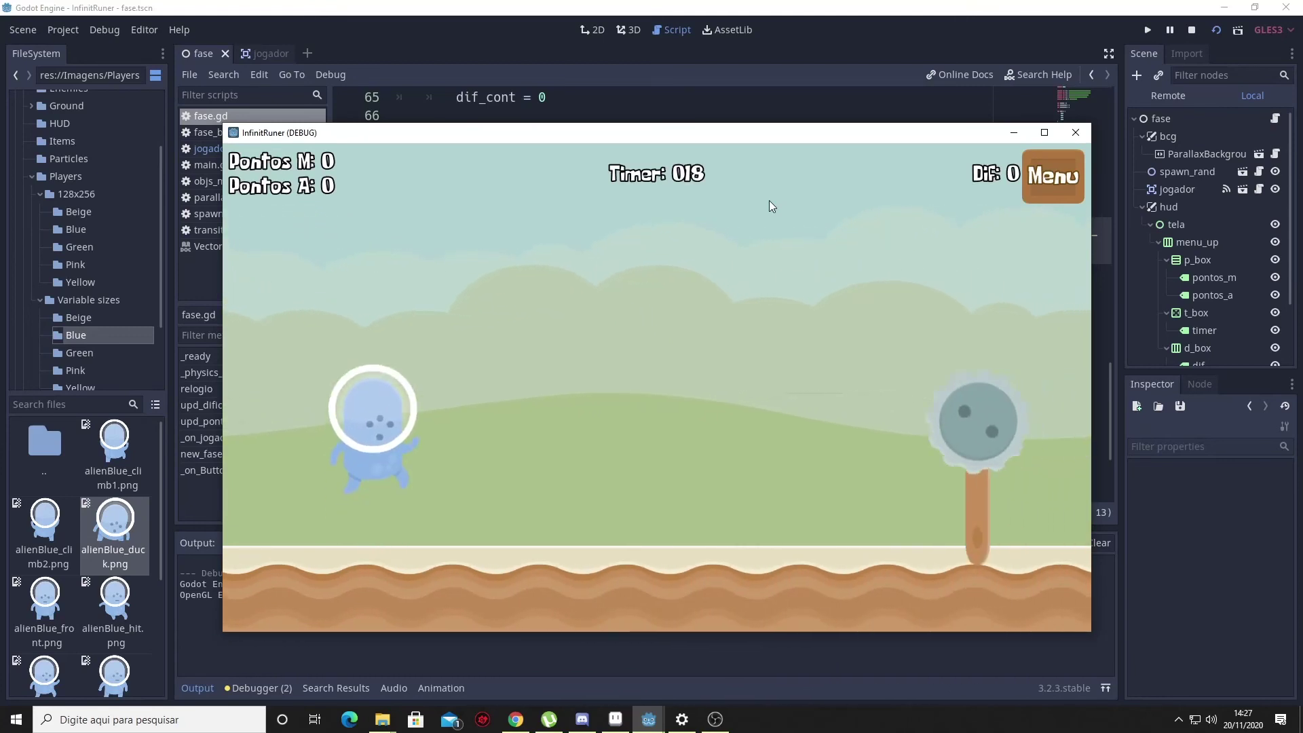
pyautogui.press('Down')
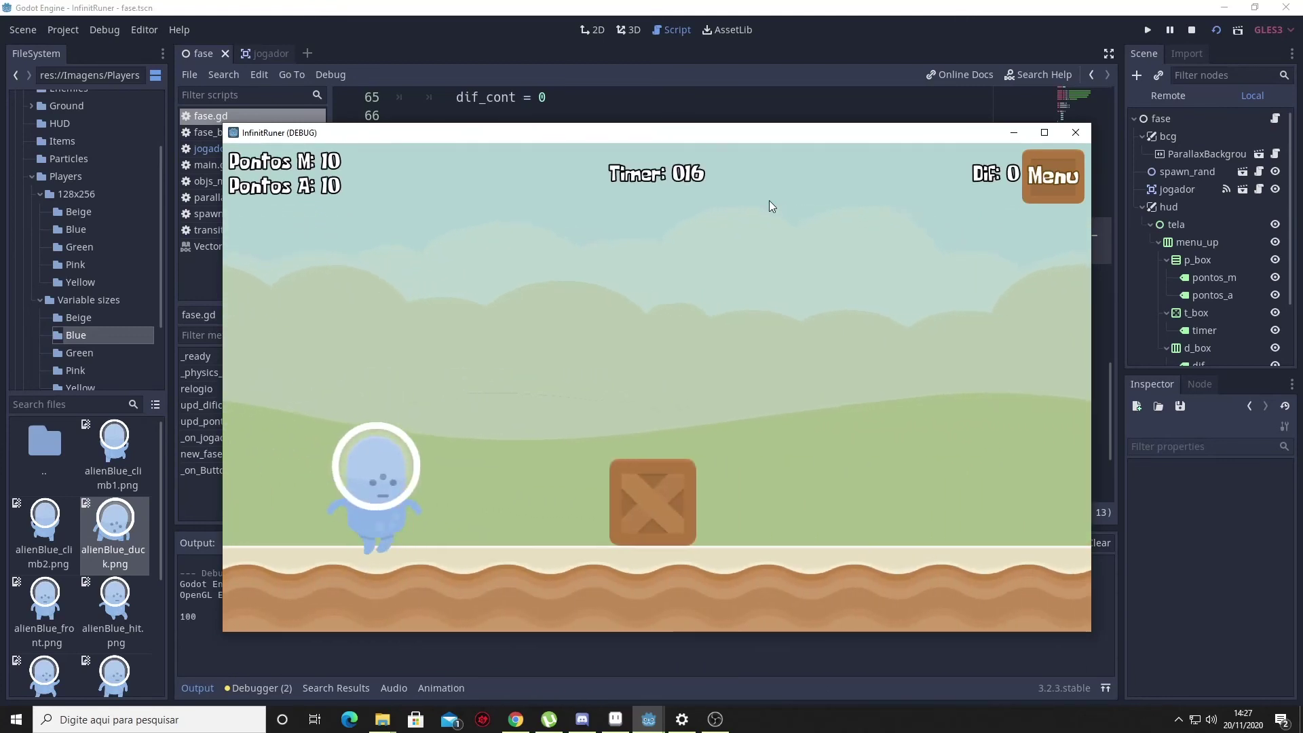
pyautogui.press('Up')
pyautogui.press('Up')
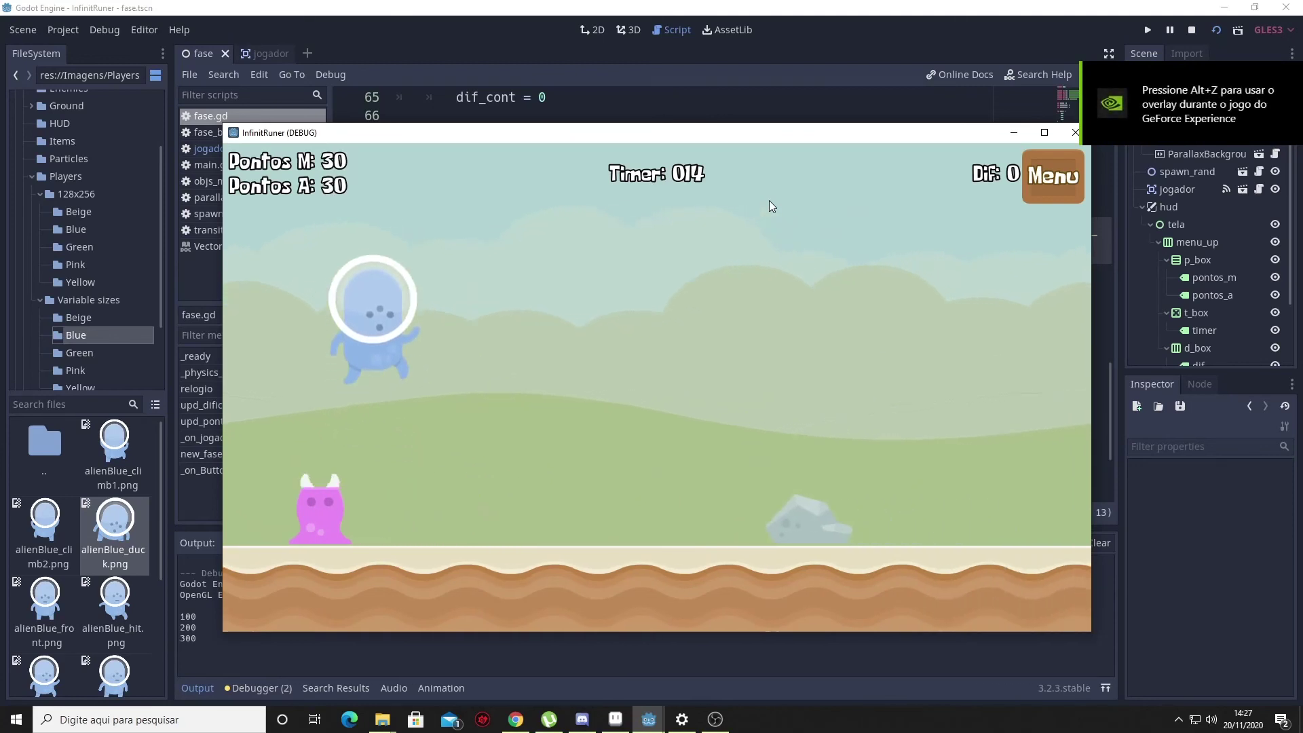
pyautogui.press('Up')
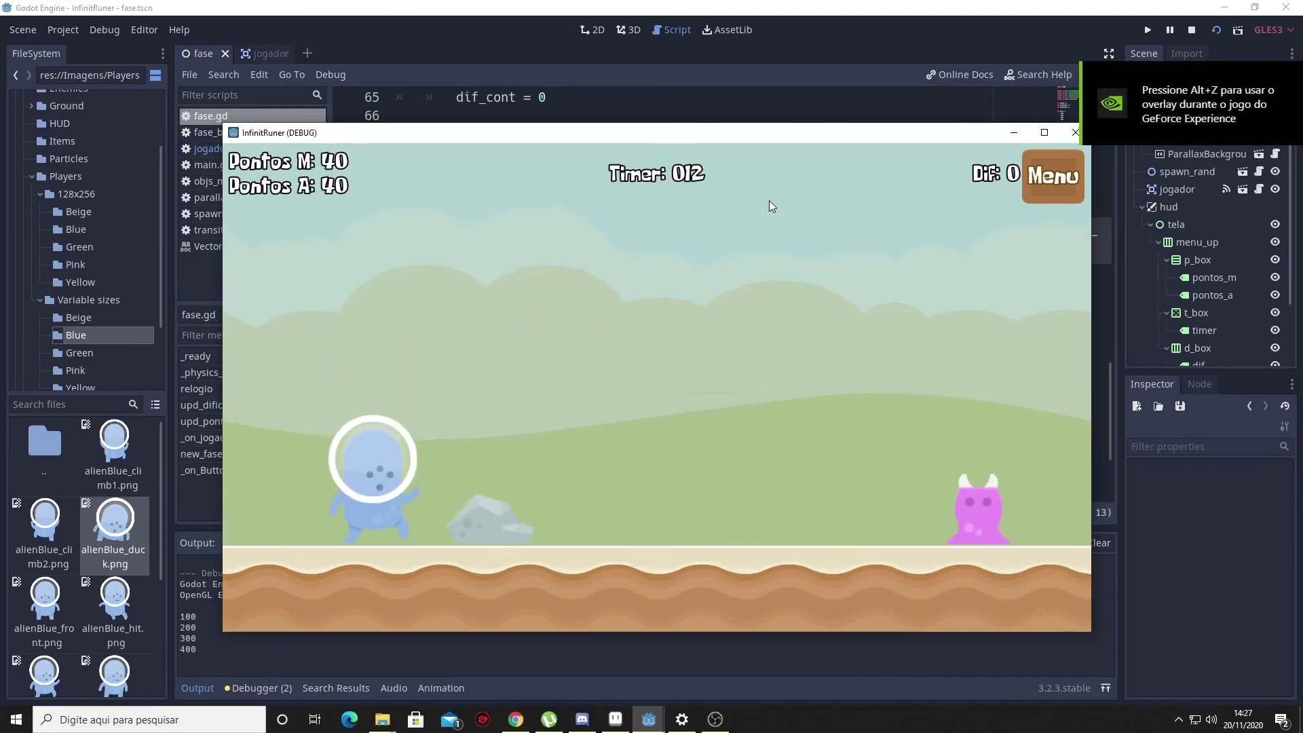
pyautogui.press('Up')
pyautogui.press('Up')
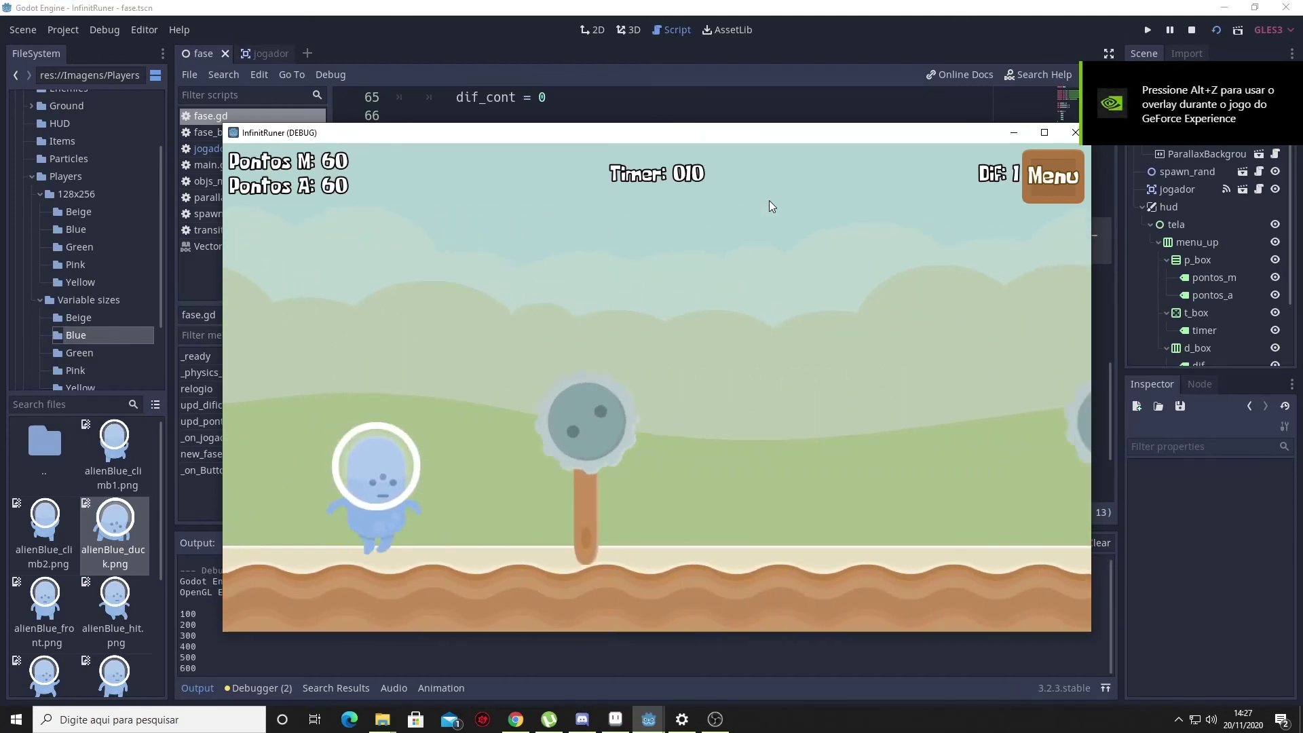
pyautogui.press('Up')
pyautogui.press('Up')
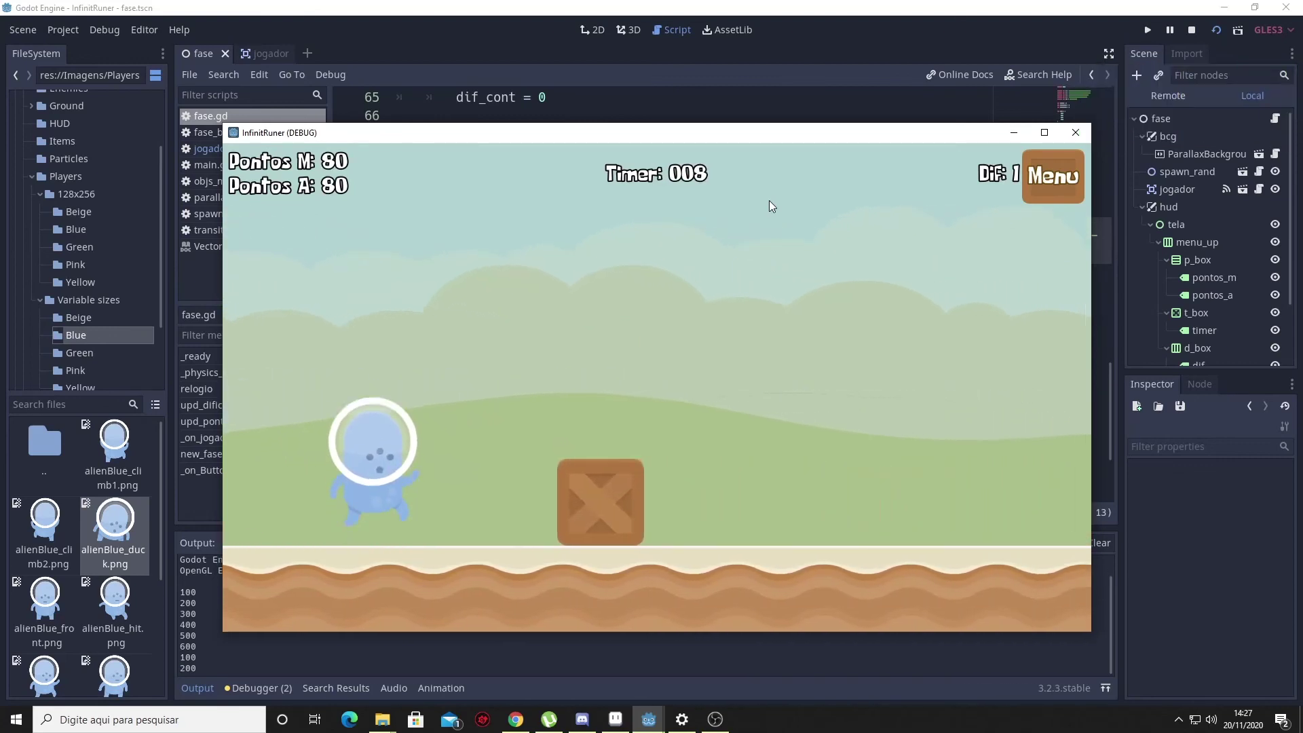
pyautogui.press('Up')
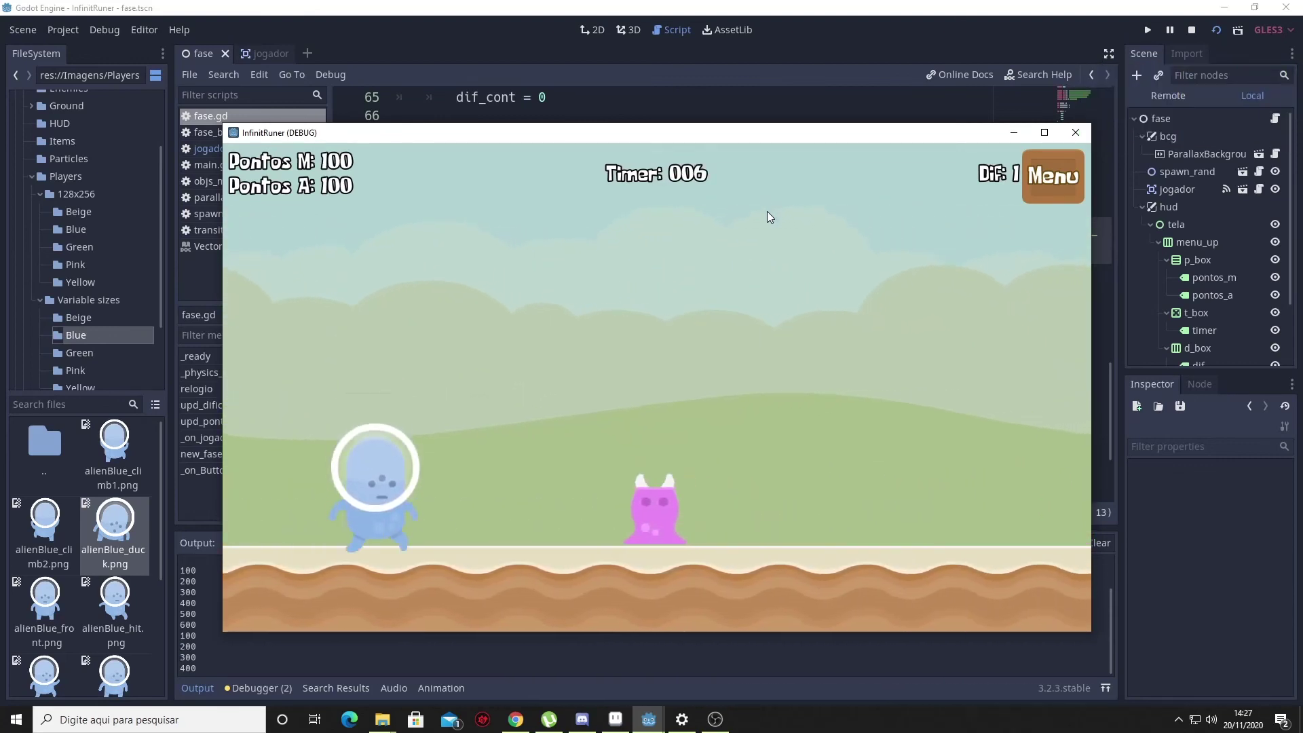
pyautogui.press('Up')
pyautogui.press('Up')
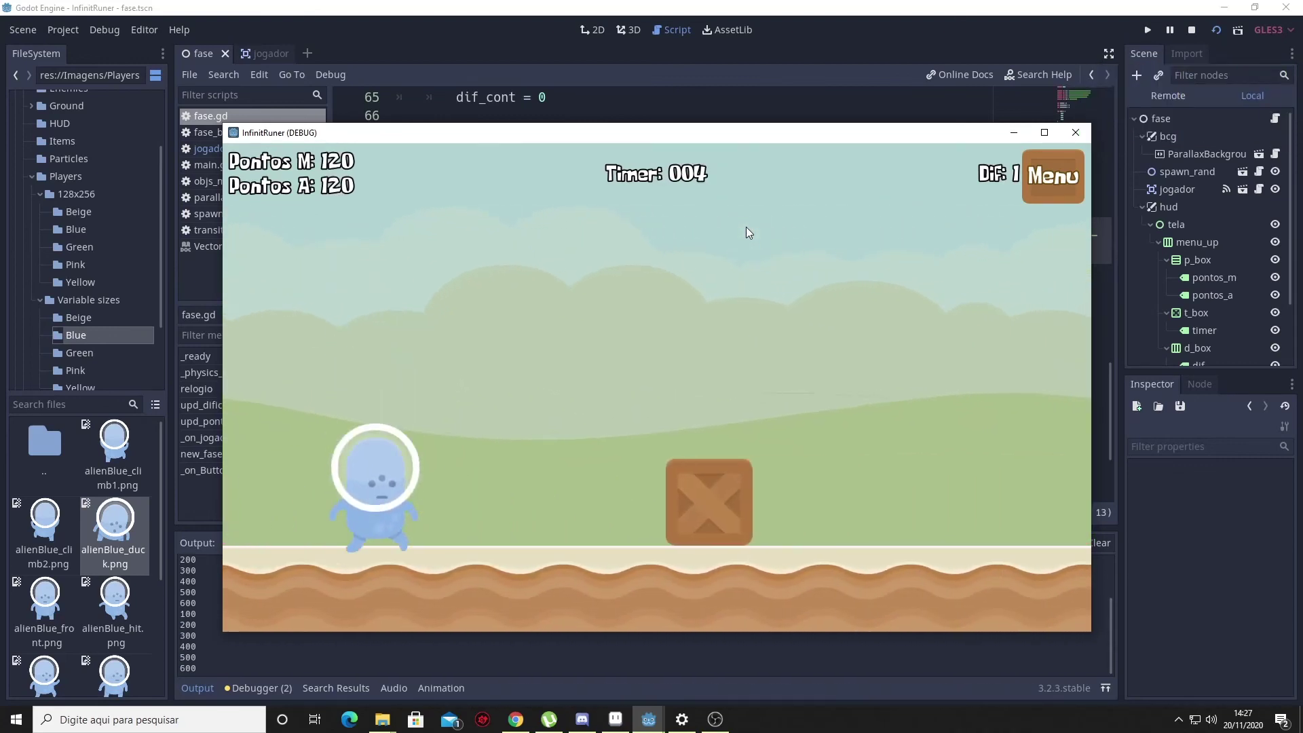
pyautogui.press('Up')
pyautogui.press('Up')
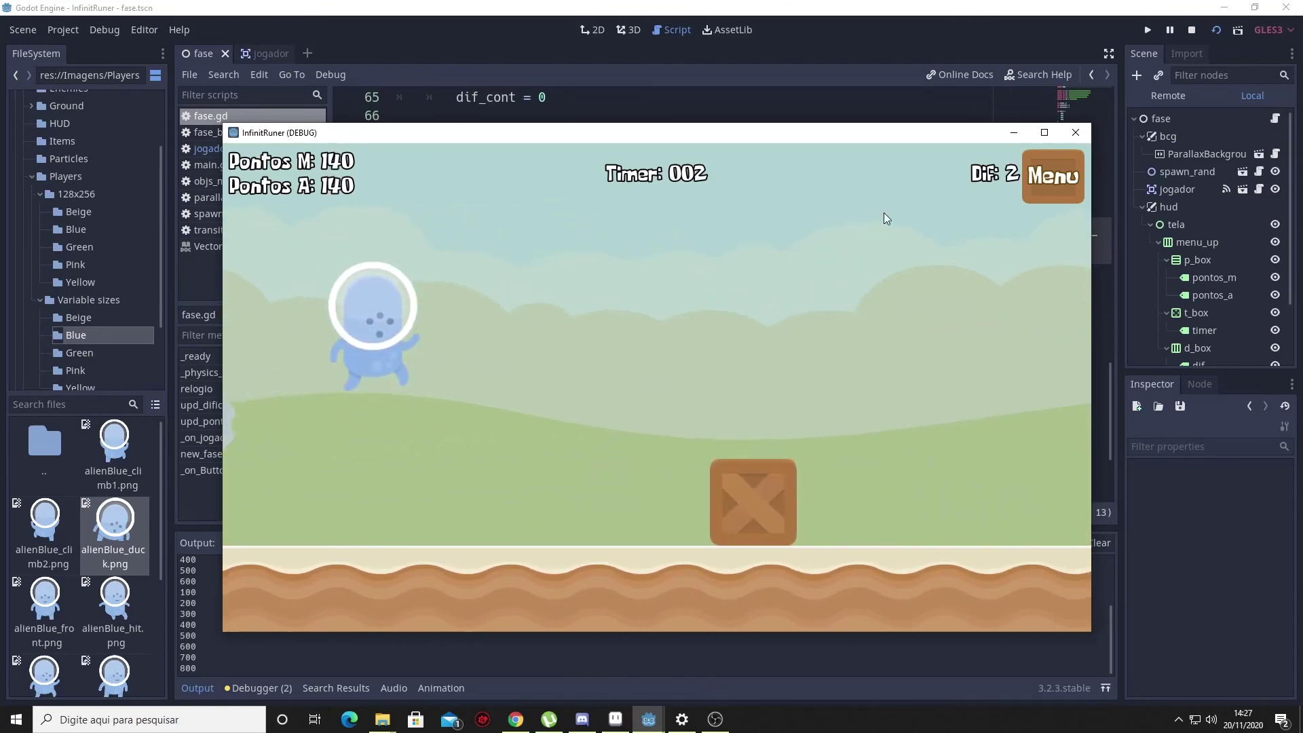